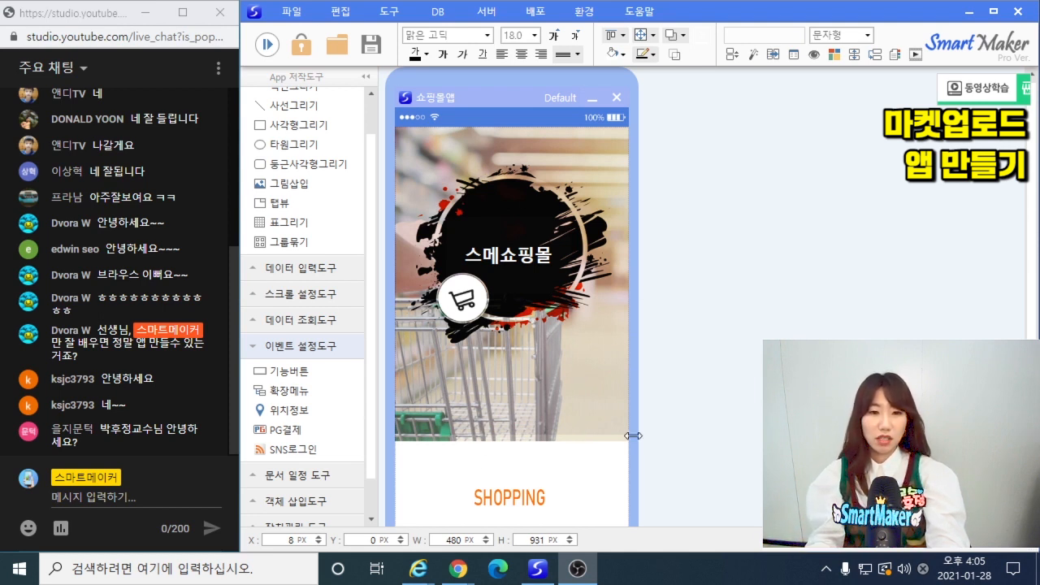
- Examine the form's program properties and background image, plus the 스메쇼핑몰 title and the SHOPPING button
right_click(589, 396)
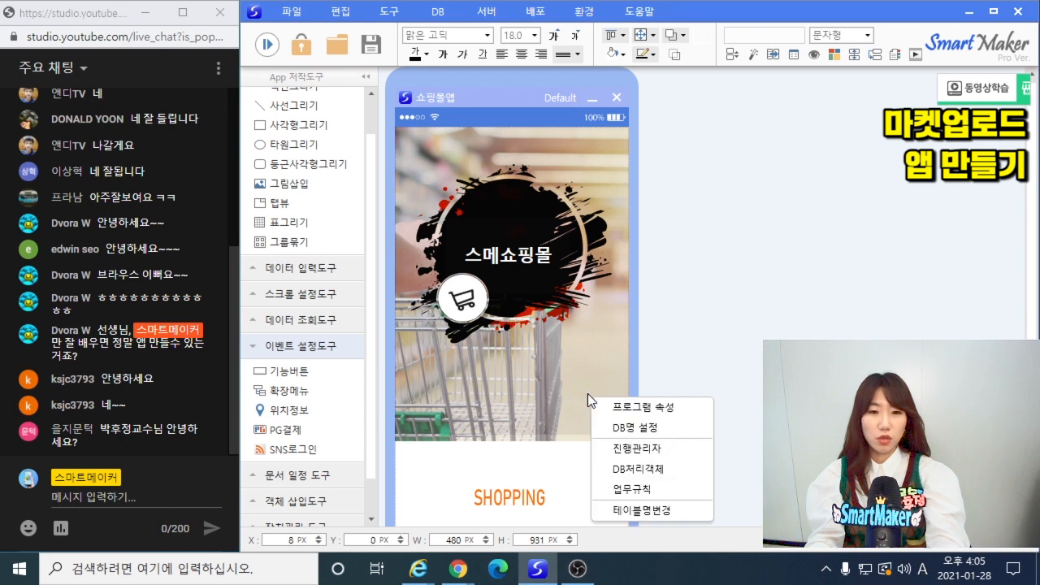
click(649, 409)
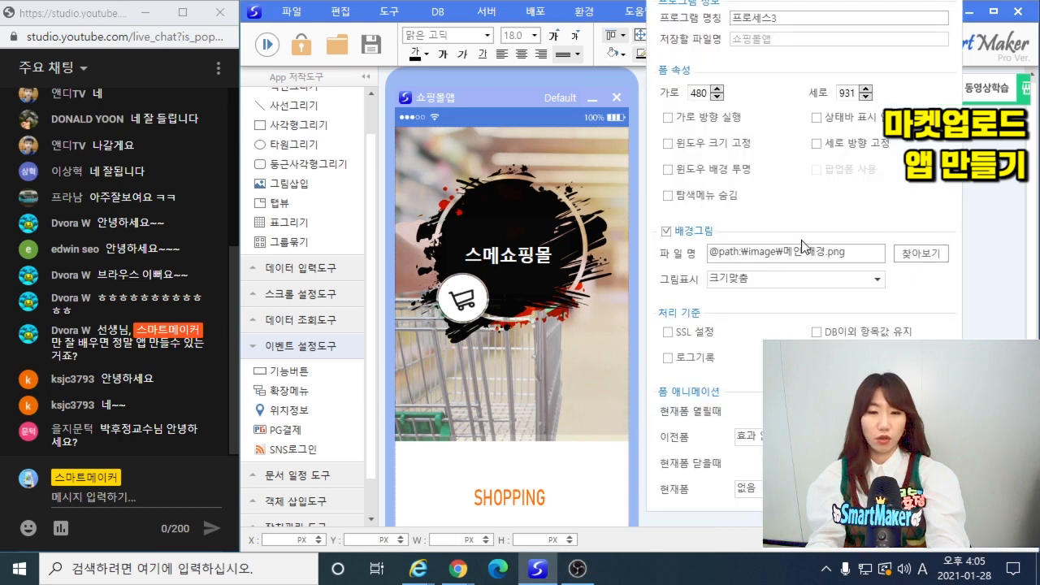
click(586, 382)
click(538, 268)
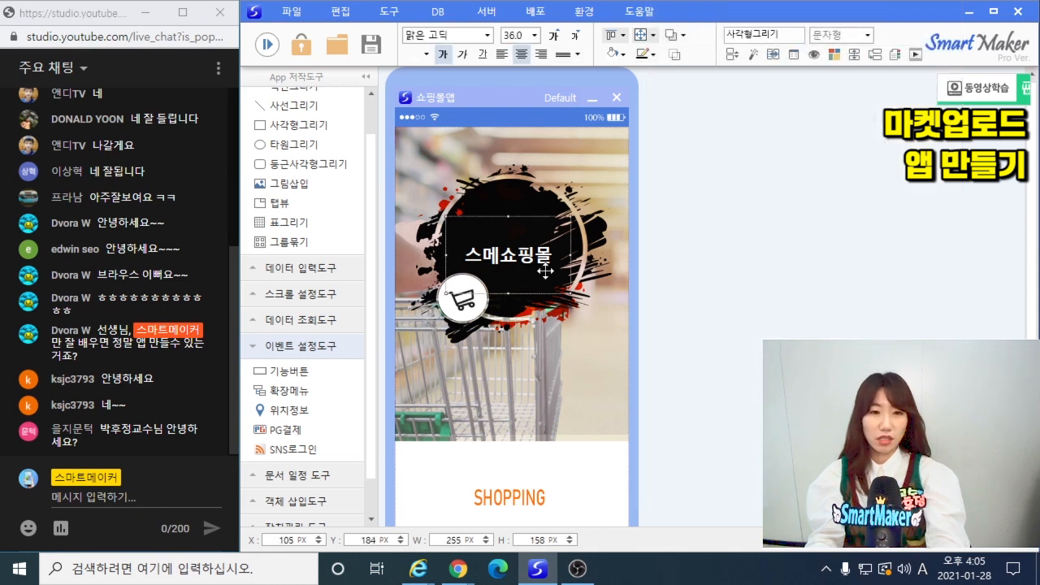
click(579, 351)
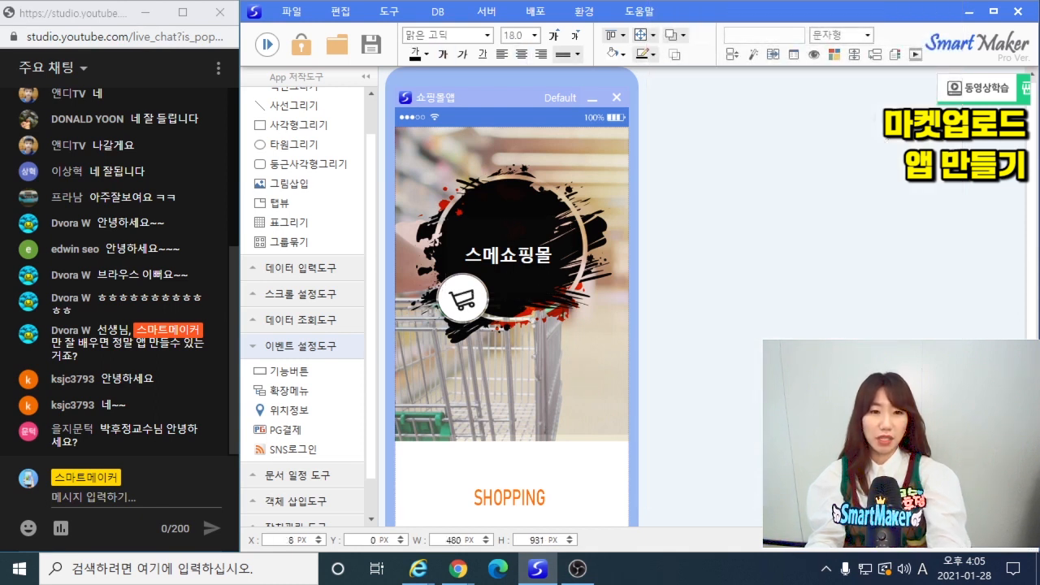
click(533, 272)
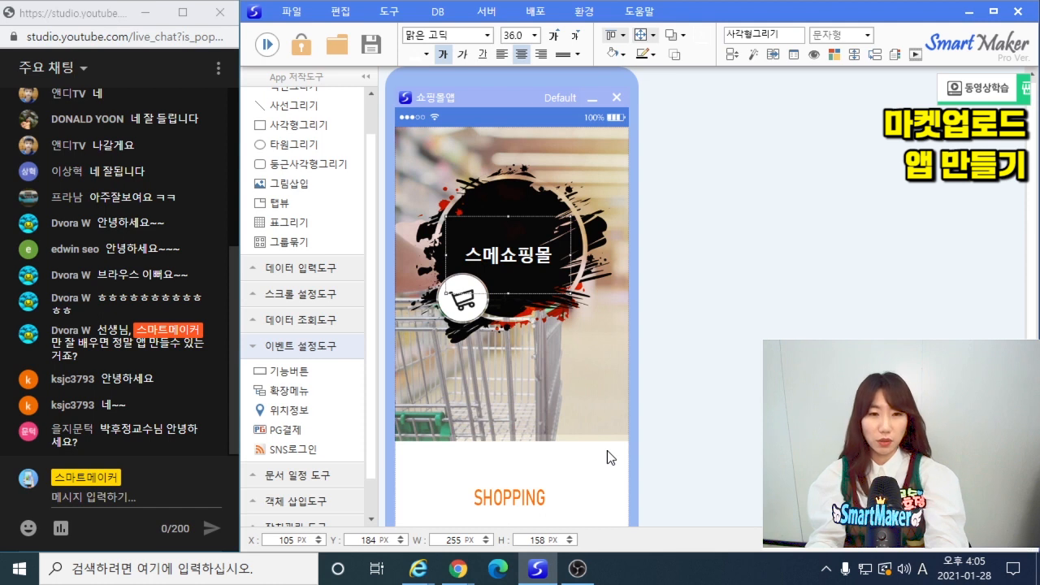
click(546, 482)
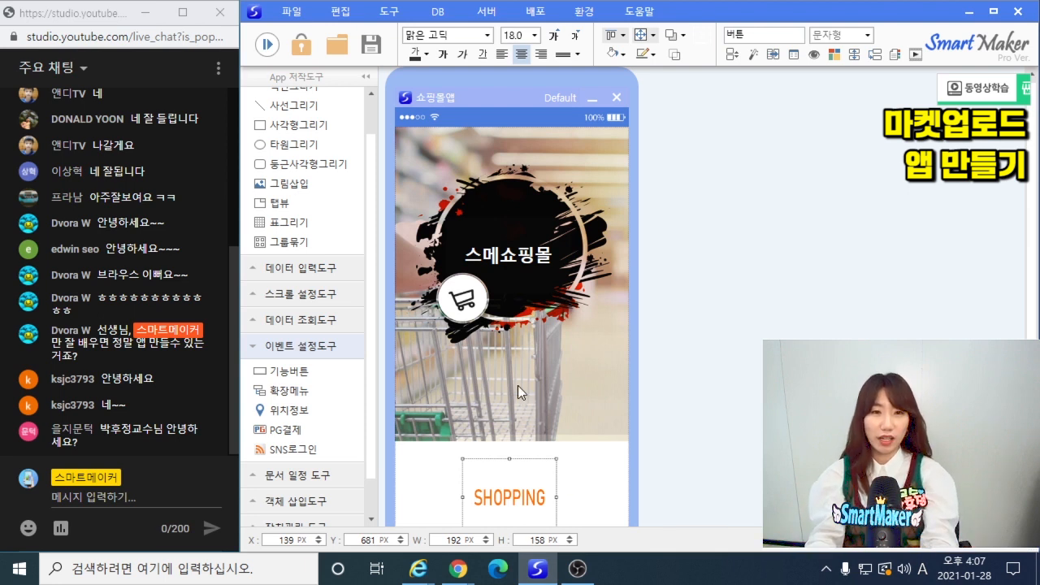
- Close the 쇼핑몰앱 form and start package creation (패키지 생성) for the app
click(617, 108)
click(576, 319)
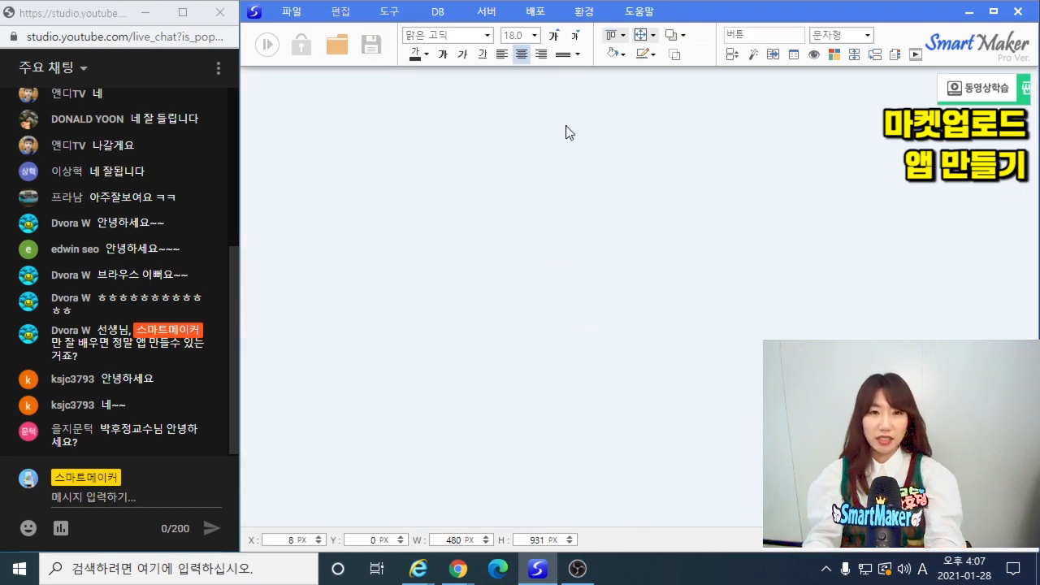
click(539, 15)
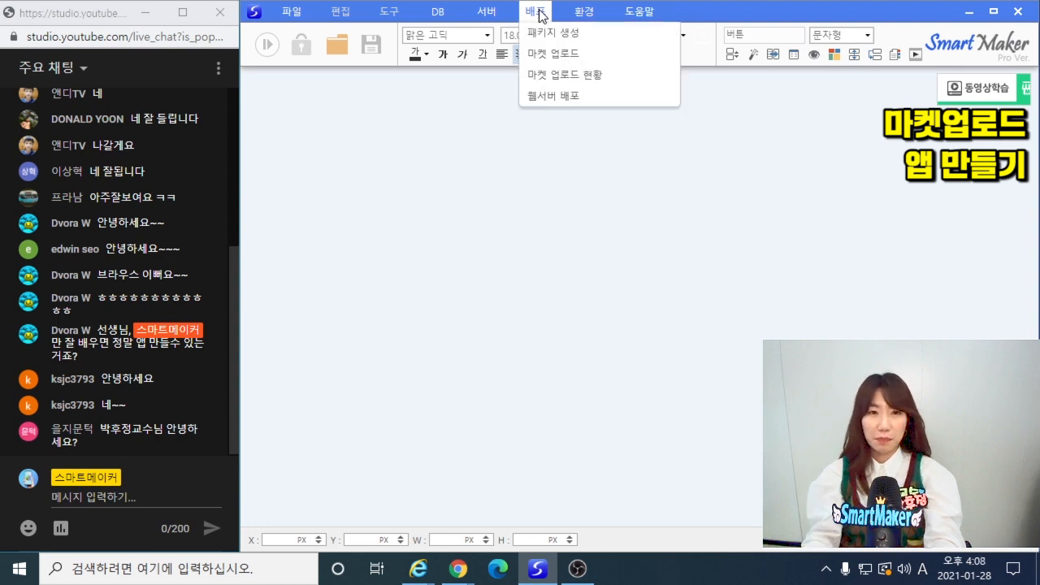
click(572, 35)
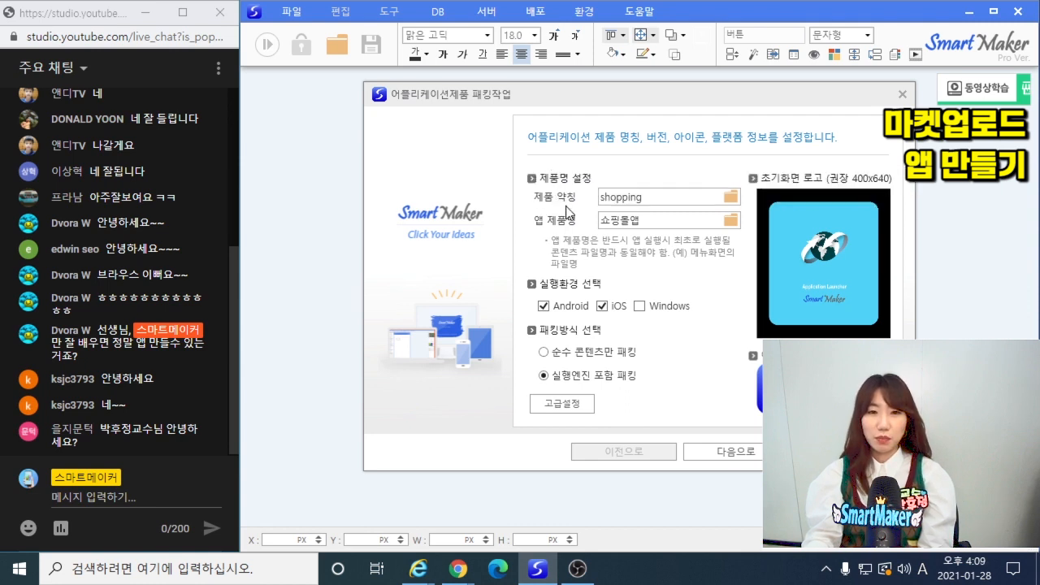
- Try extending the product short name to shopping111 and restore it to shopping
double_click(665, 196)
click(665, 196)
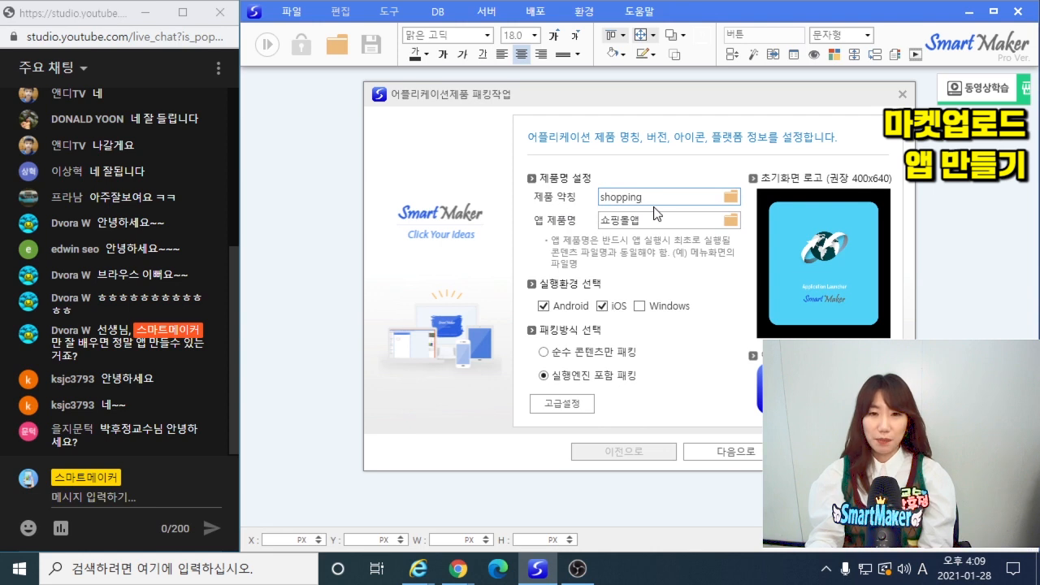
drag(655, 199, 585, 196)
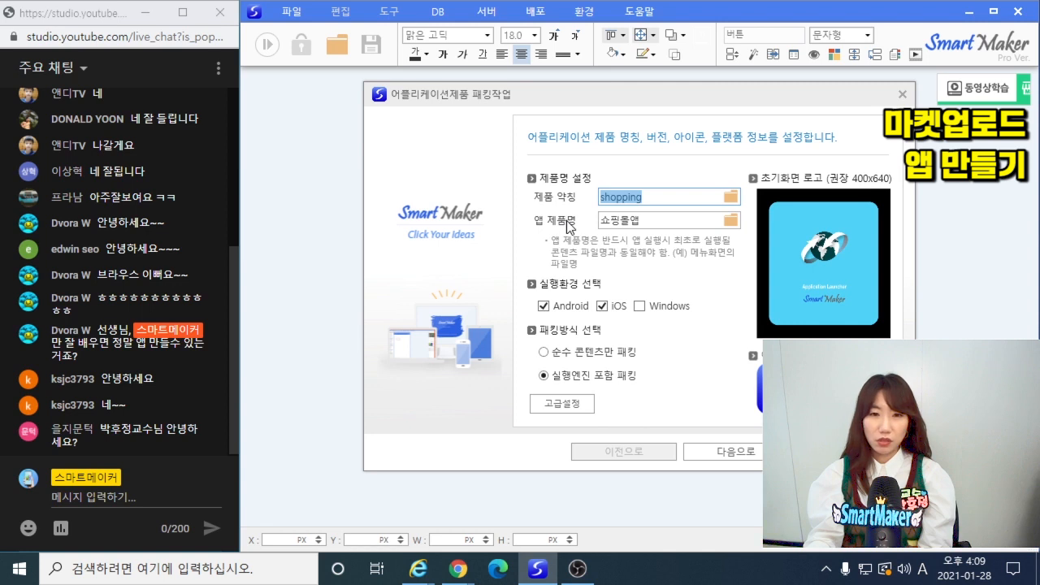
drag(668, 220, 527, 216)
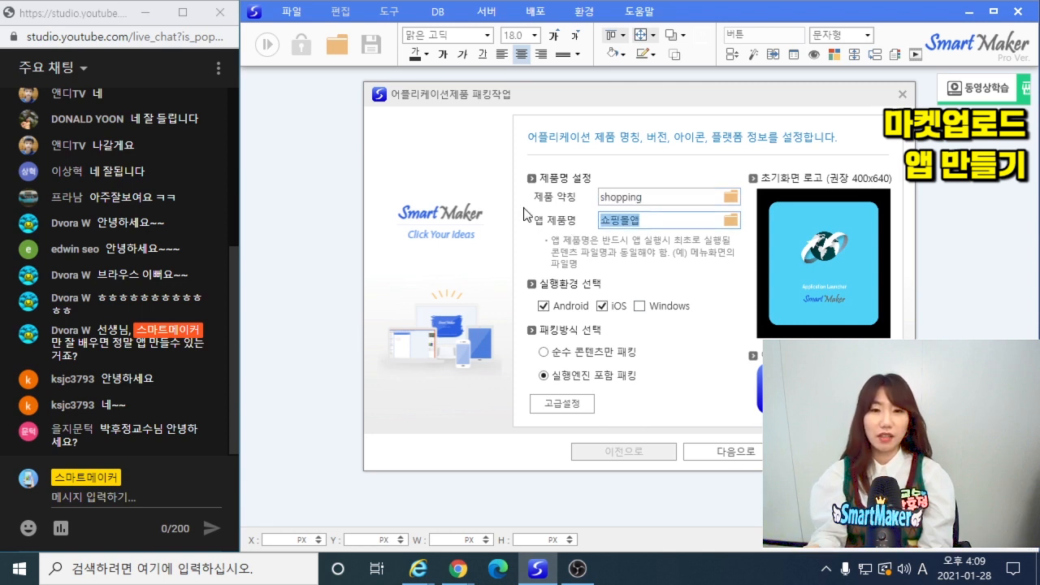
click(672, 196)
text(11)
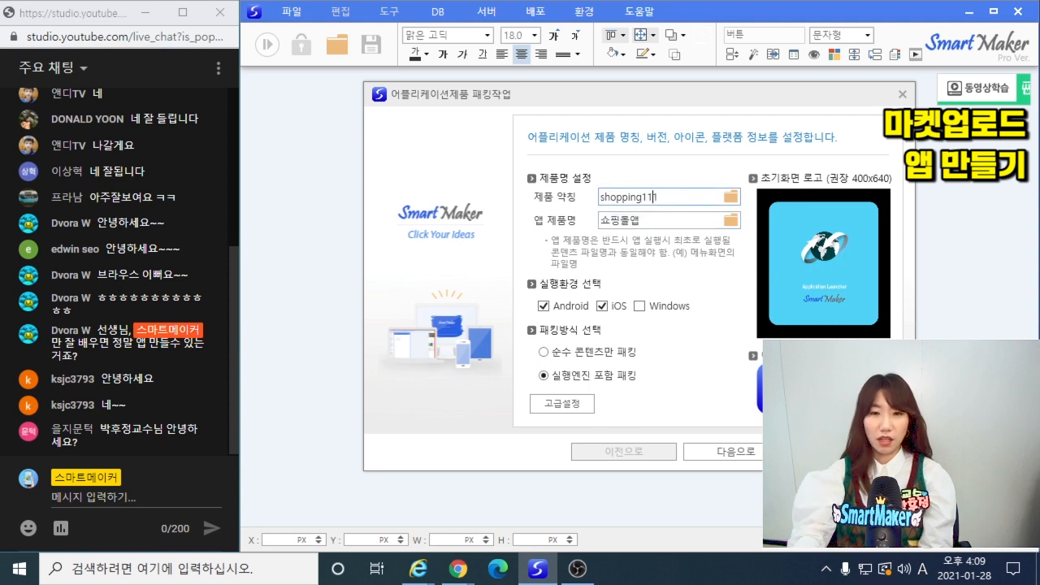
key(BackSpace)
key(BackSpace)
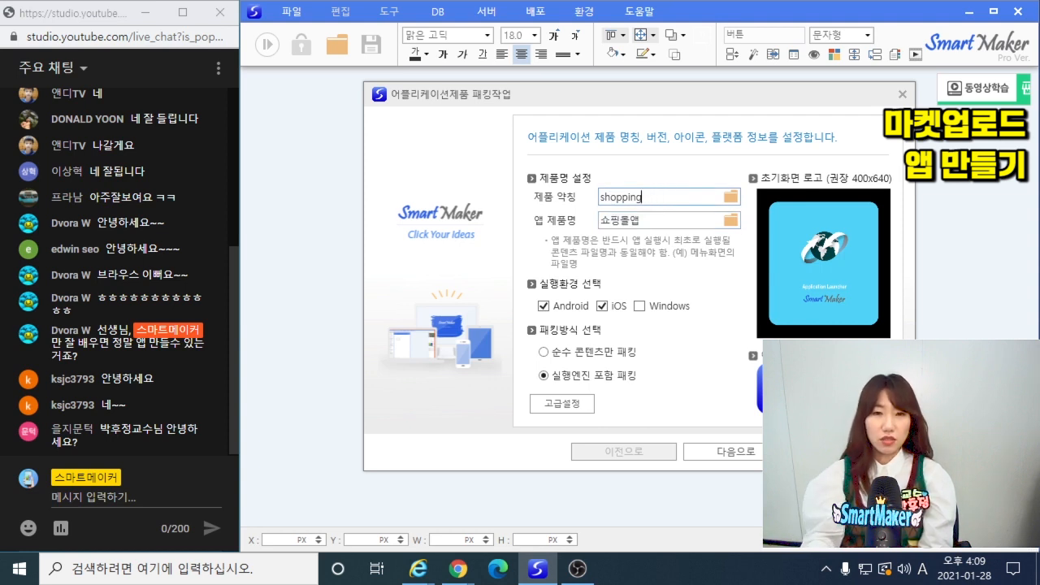
- Set the app product name by choosing the 쇼핑몰앱 file from the 쇼핑몰앱 folder as the start screen
click(684, 224)
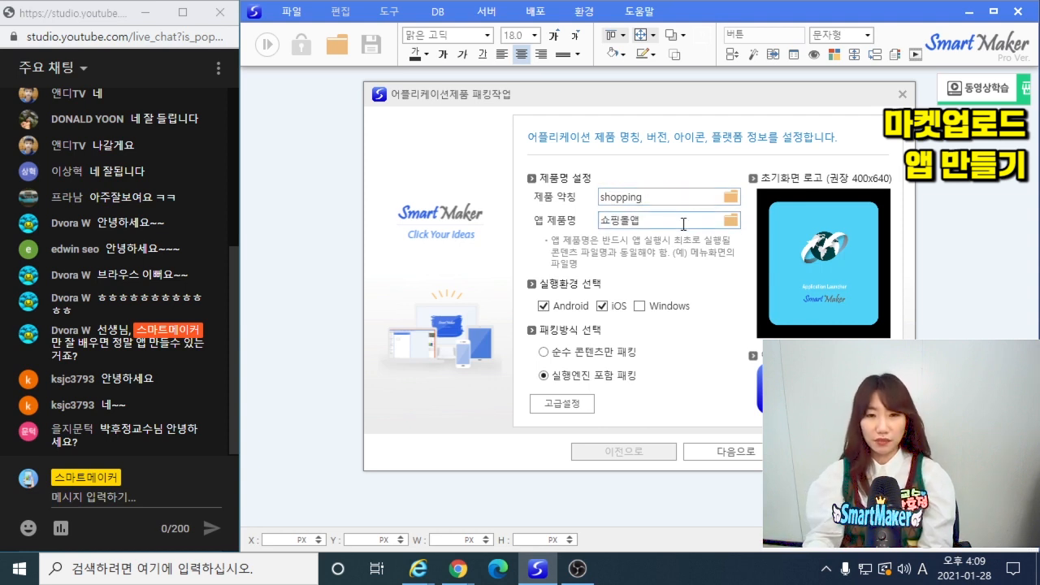
click(729, 224)
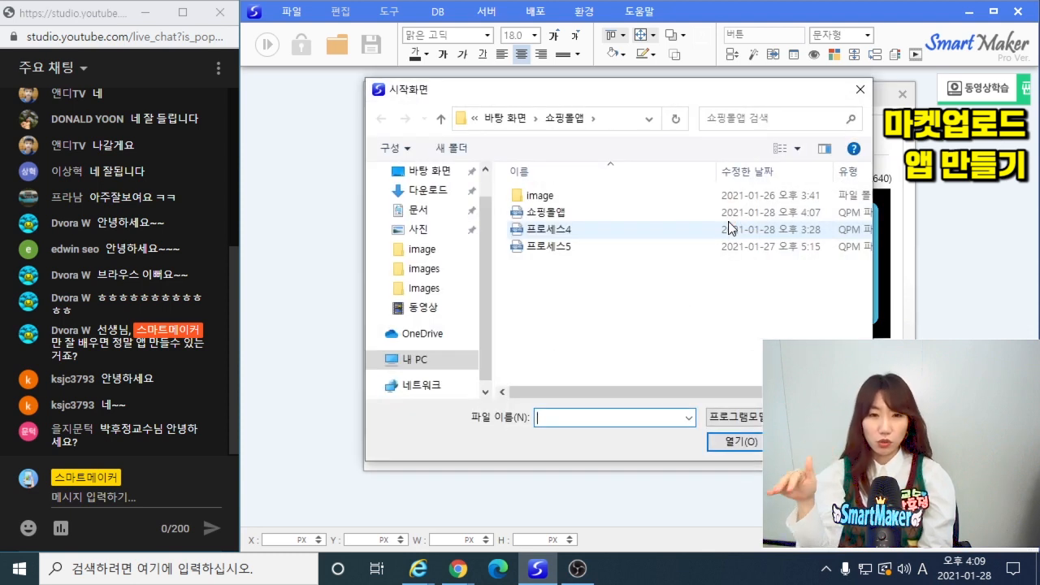
click(550, 213)
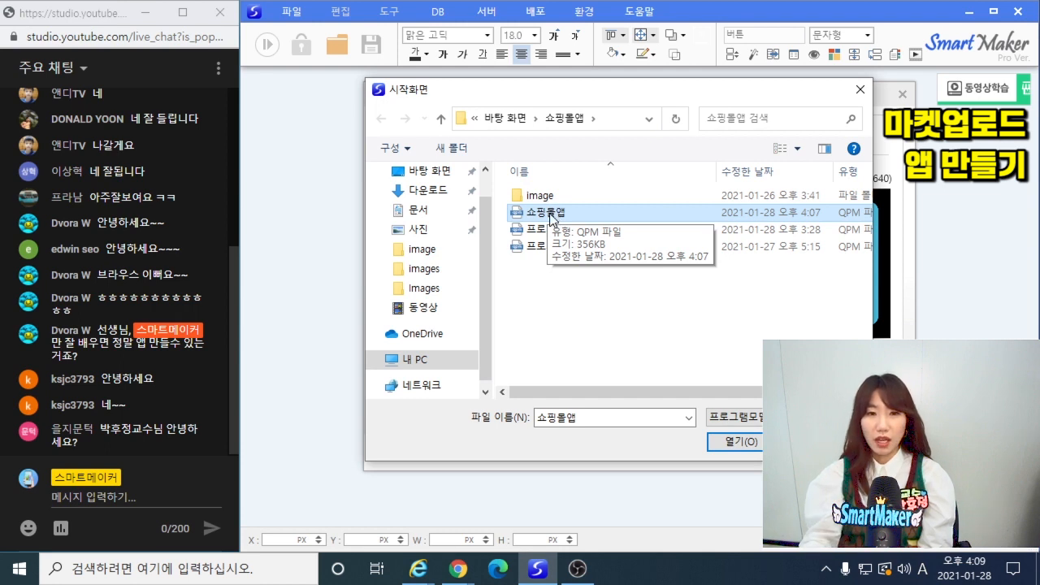
double_click(553, 214)
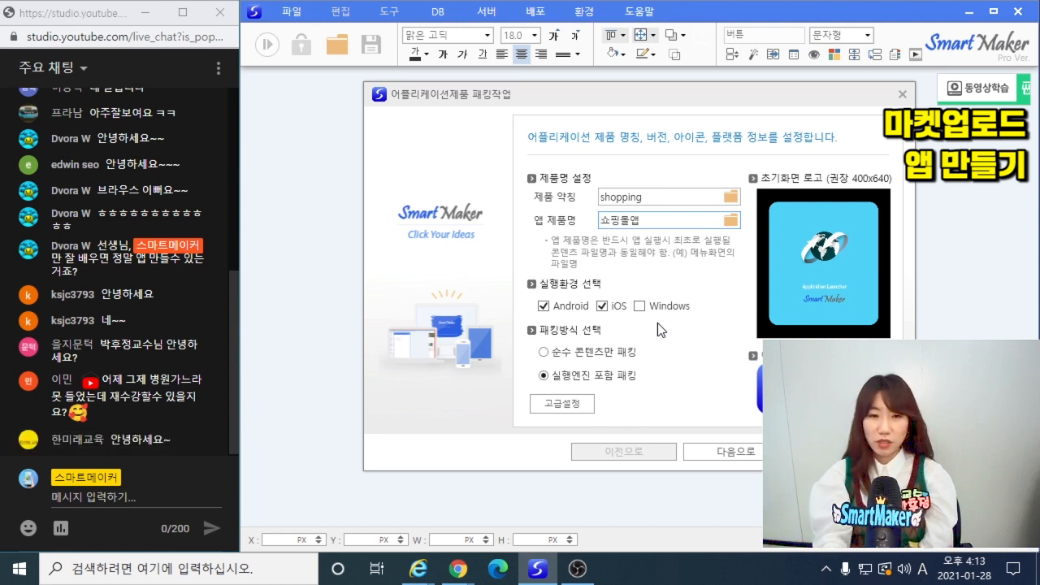
click(543, 306)
click(543, 305)
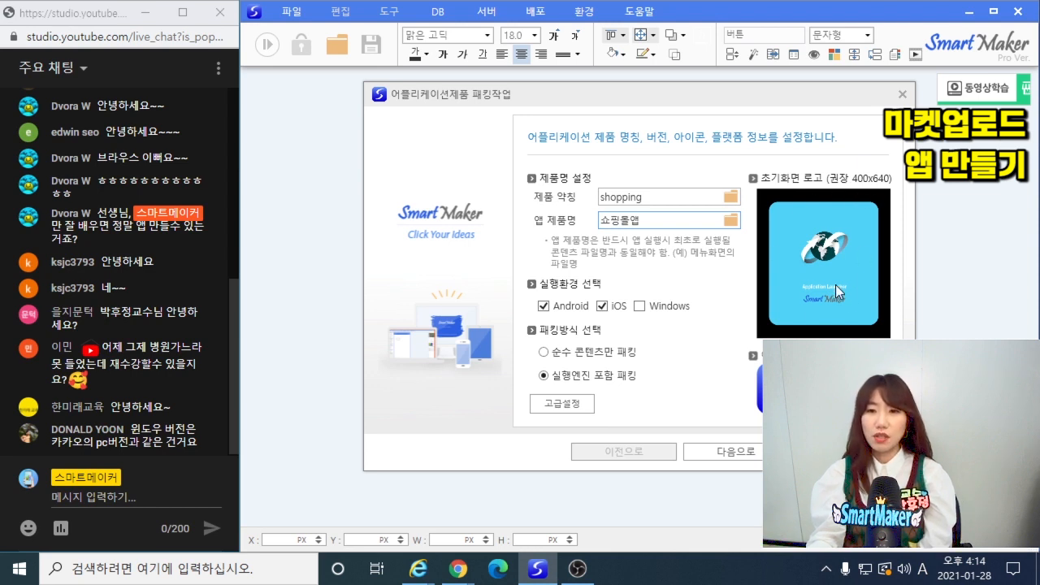
right_click(829, 256)
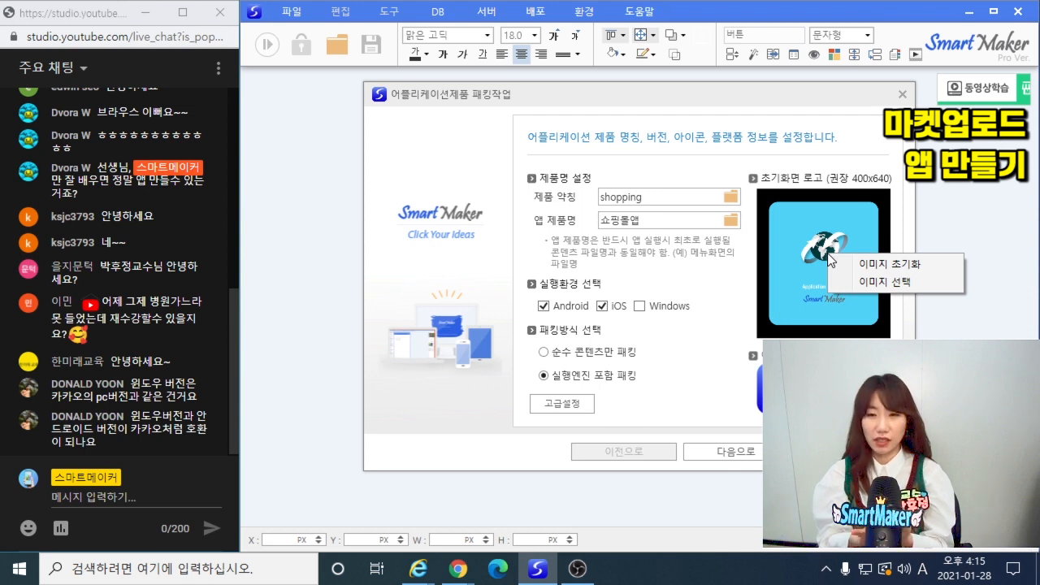
click(670, 221)
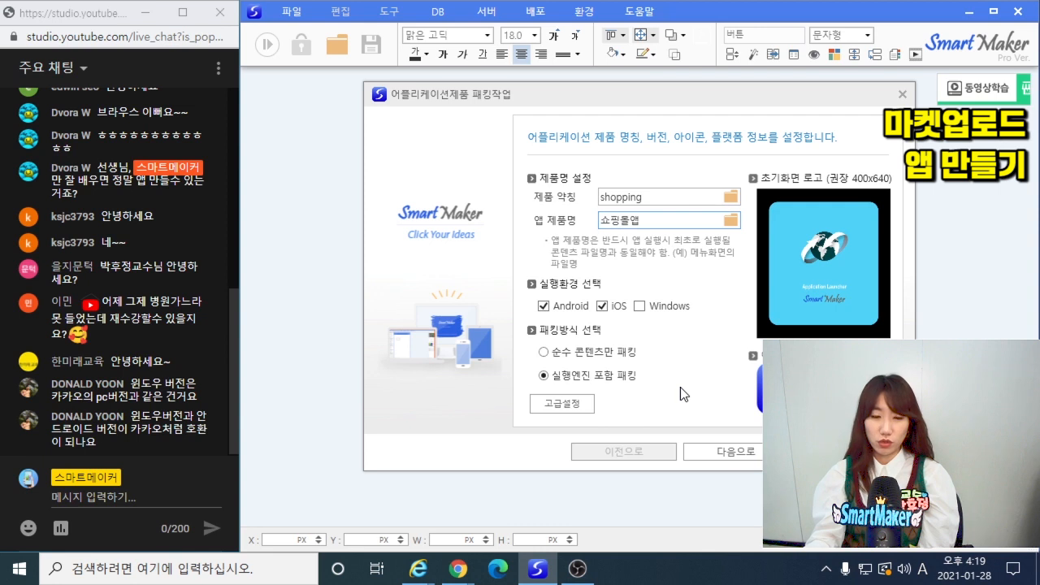
- Open the packaging wizard's advanced settings and review the version, execution mode, permission and other information
click(563, 405)
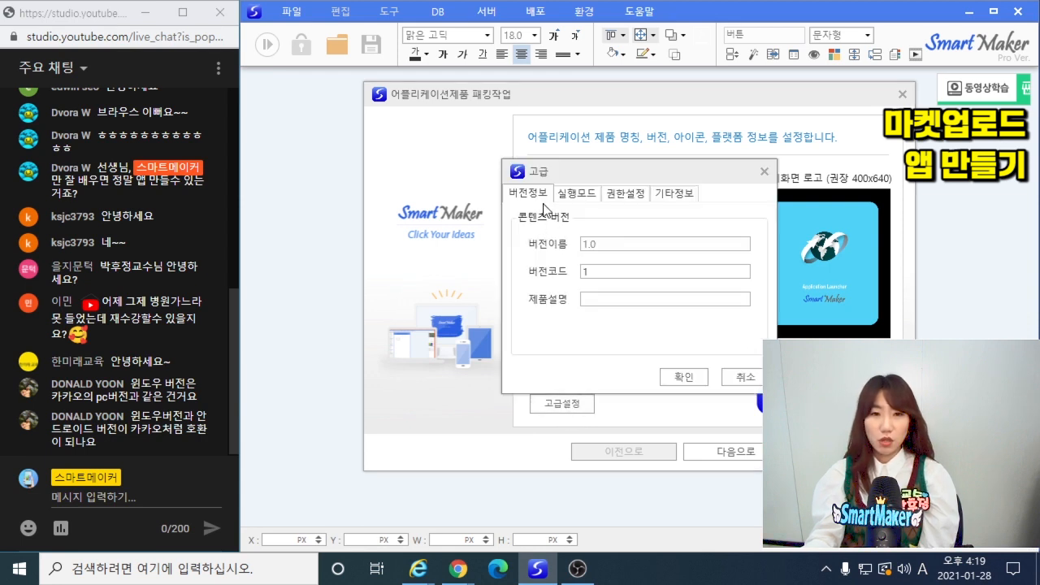
click(577, 194)
click(617, 198)
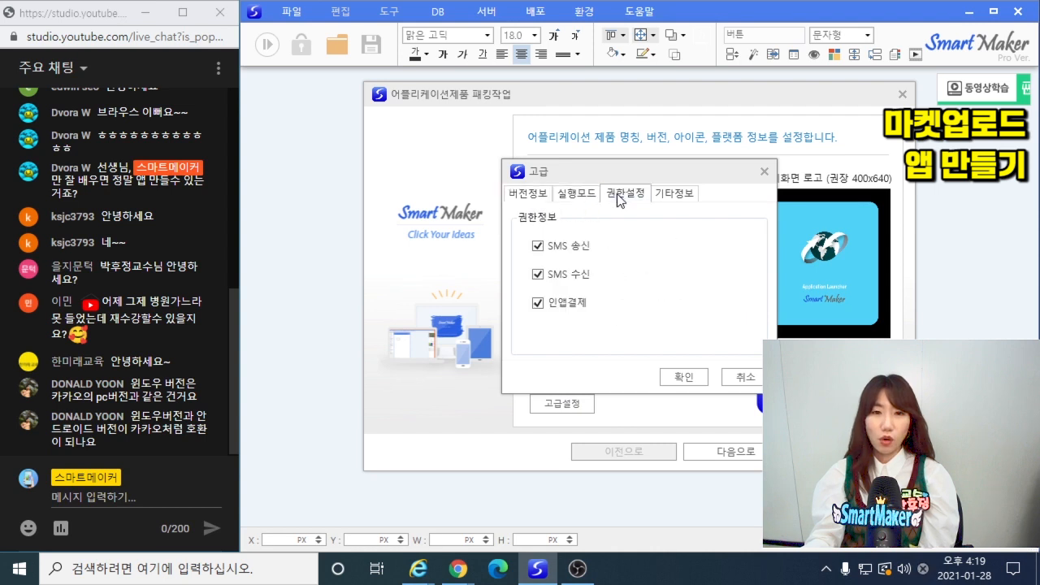
click(683, 194)
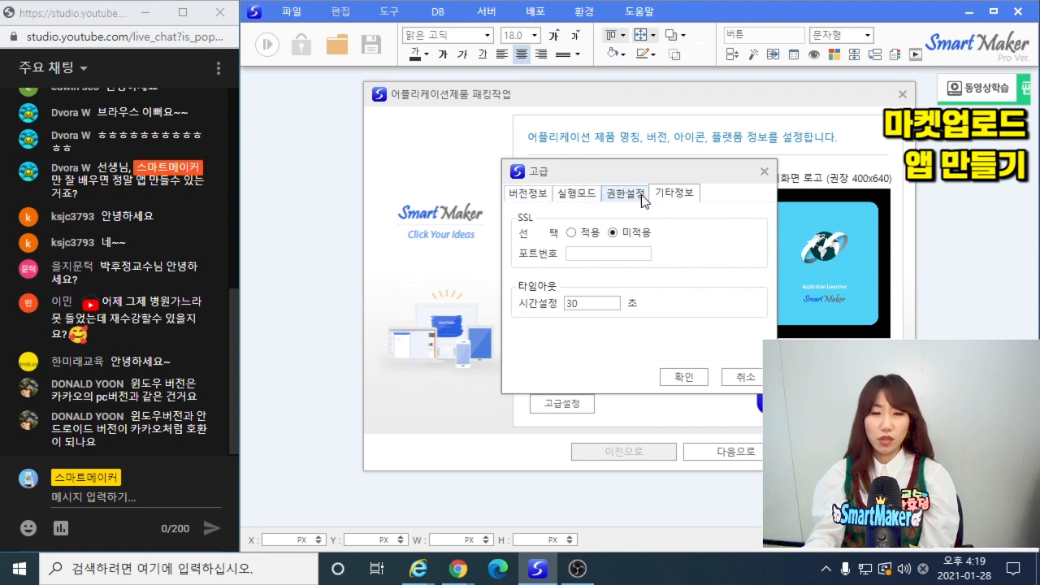
click(638, 197)
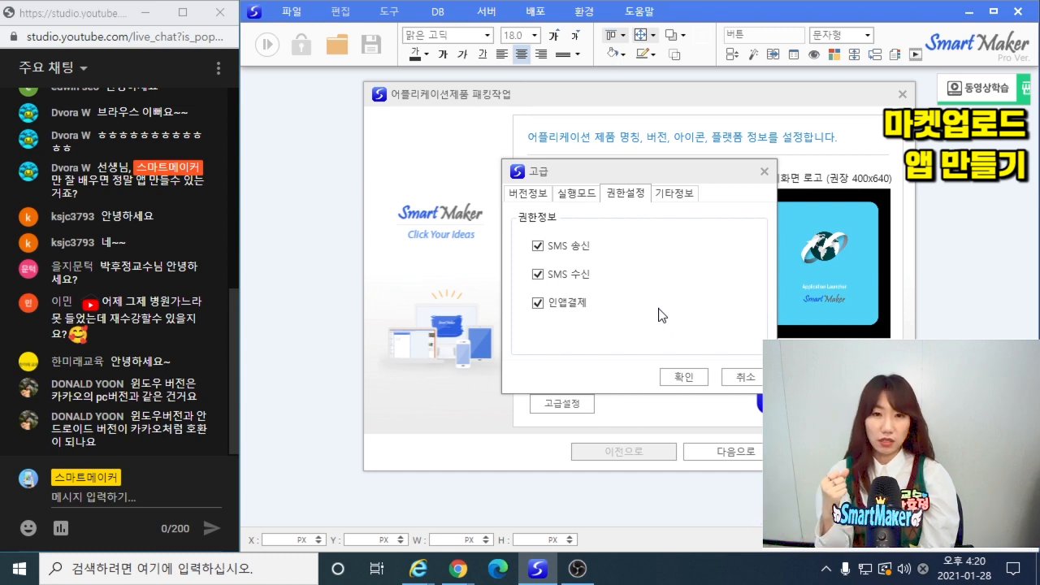
- Try disabling the SMS 송신, SMS 수신 and 인앱결제 permissions and enable all three again
click(556, 250)
click(556, 277)
click(560, 306)
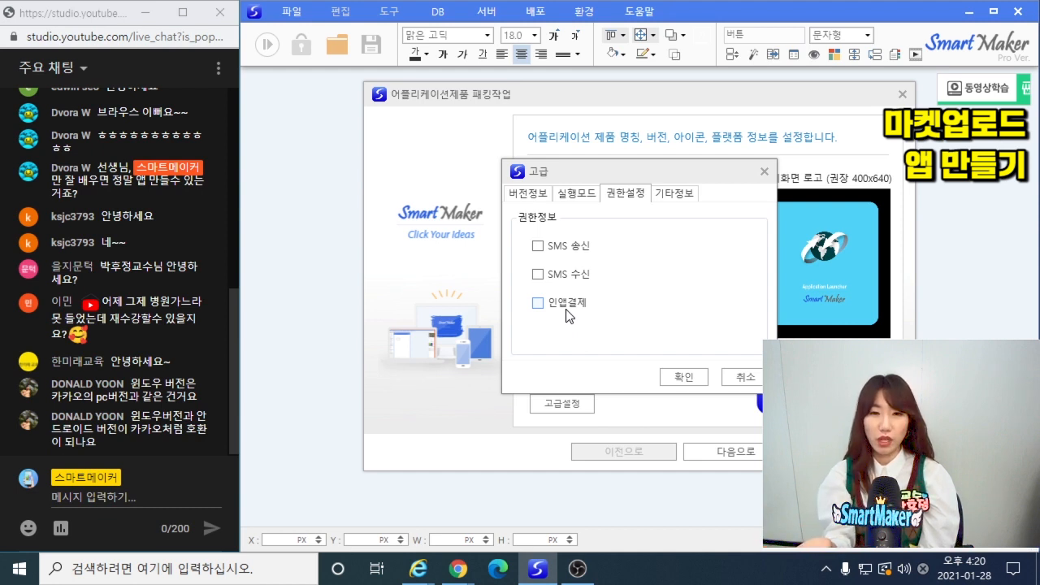
click(567, 313)
click(569, 276)
click(573, 252)
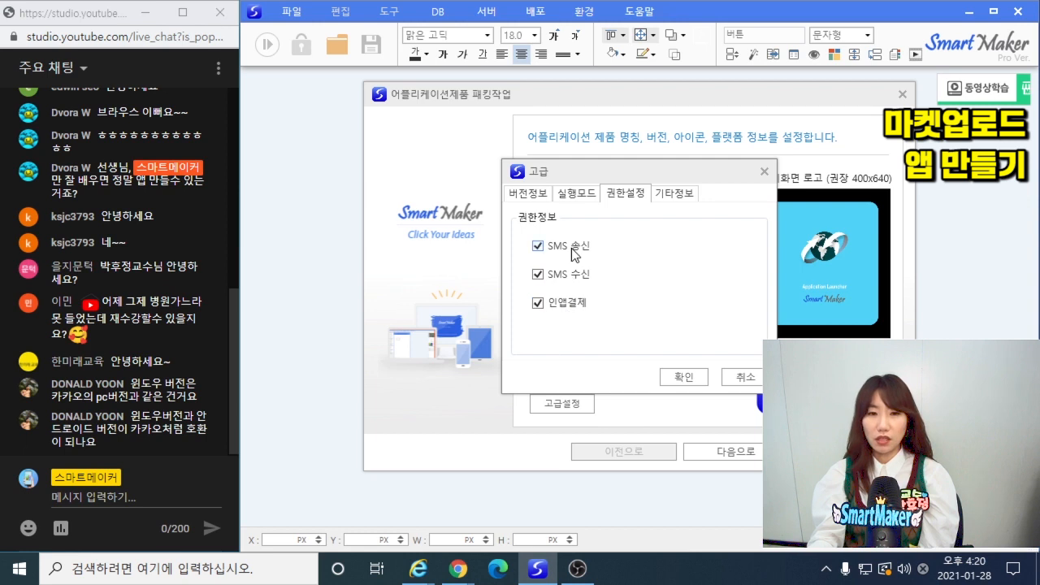
- Try applying SSL in the other information settings, return it to 미적용, and cancel the advanced settings
click(670, 191)
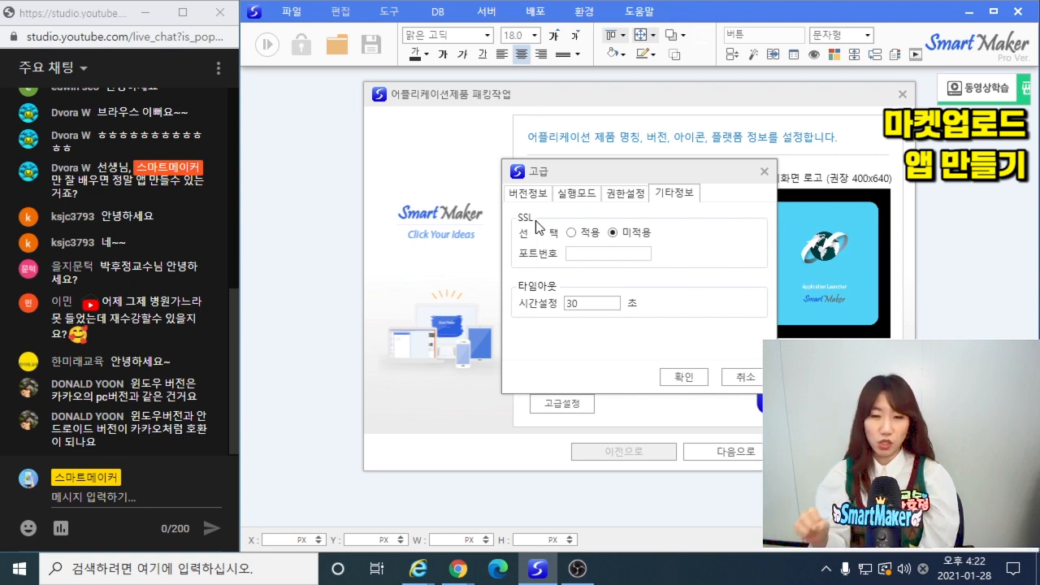
click(570, 234)
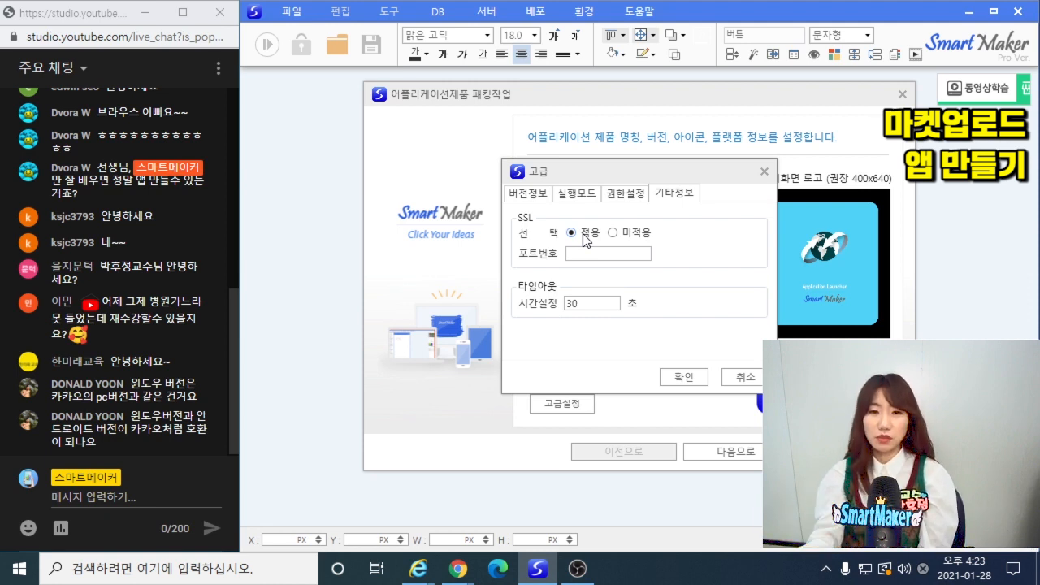
click(613, 233)
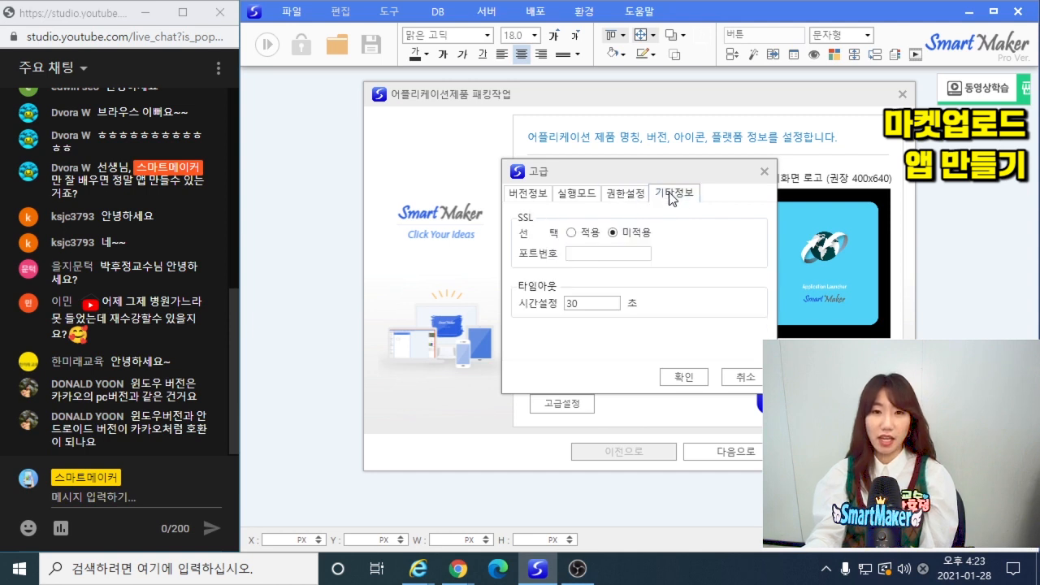
click(626, 194)
click(670, 193)
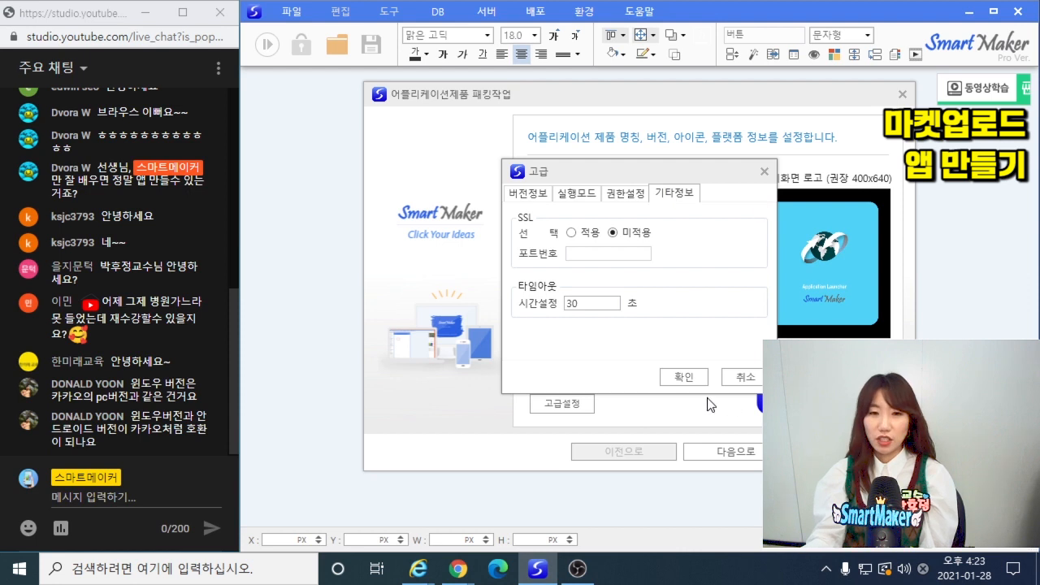
click(738, 381)
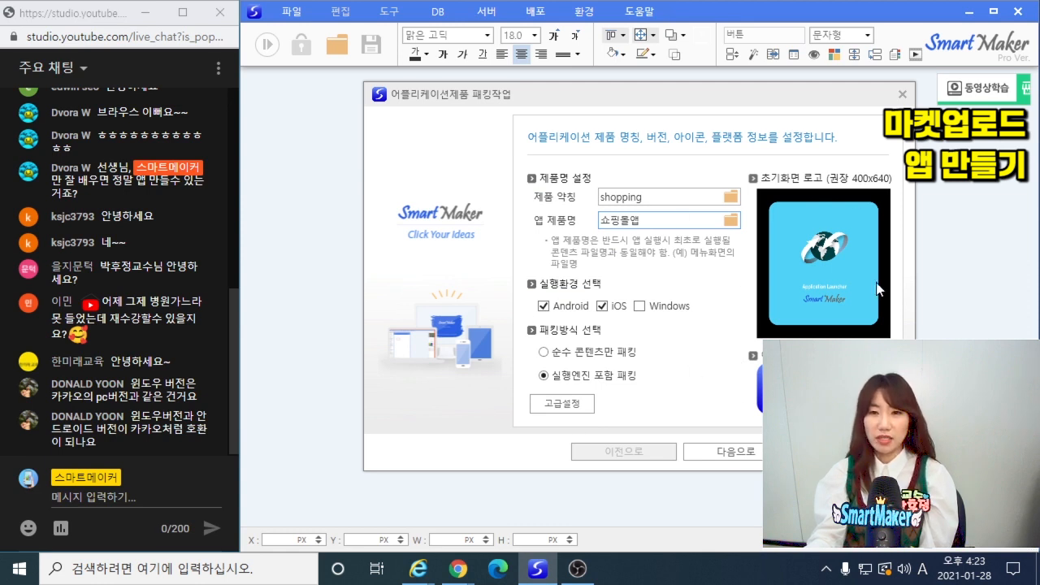
- Proceed to the database environment settings, try the external DB server mode, and select 단말기 내부에 DB설치
click(755, 450)
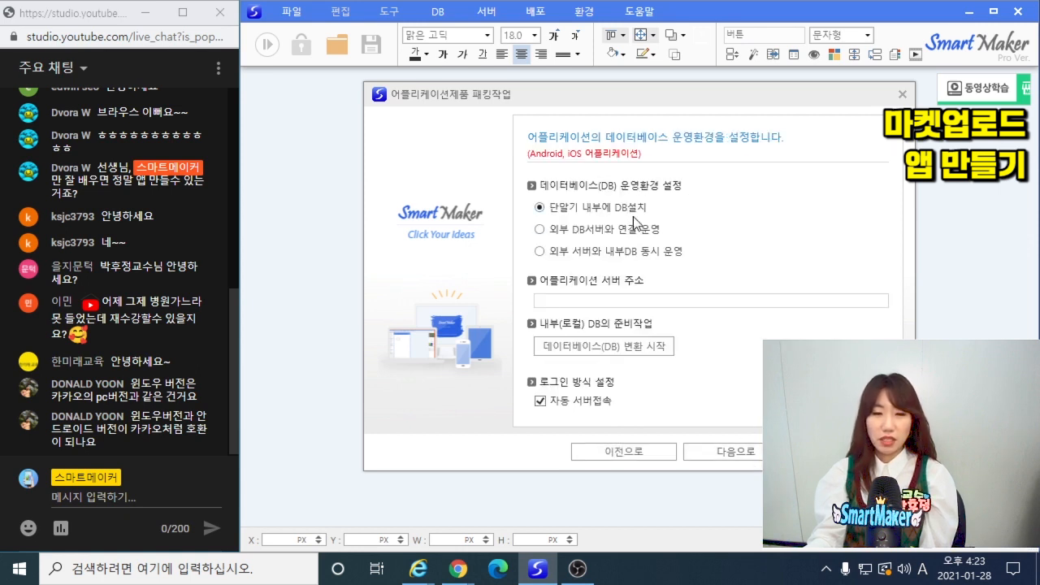
click(614, 229)
click(589, 300)
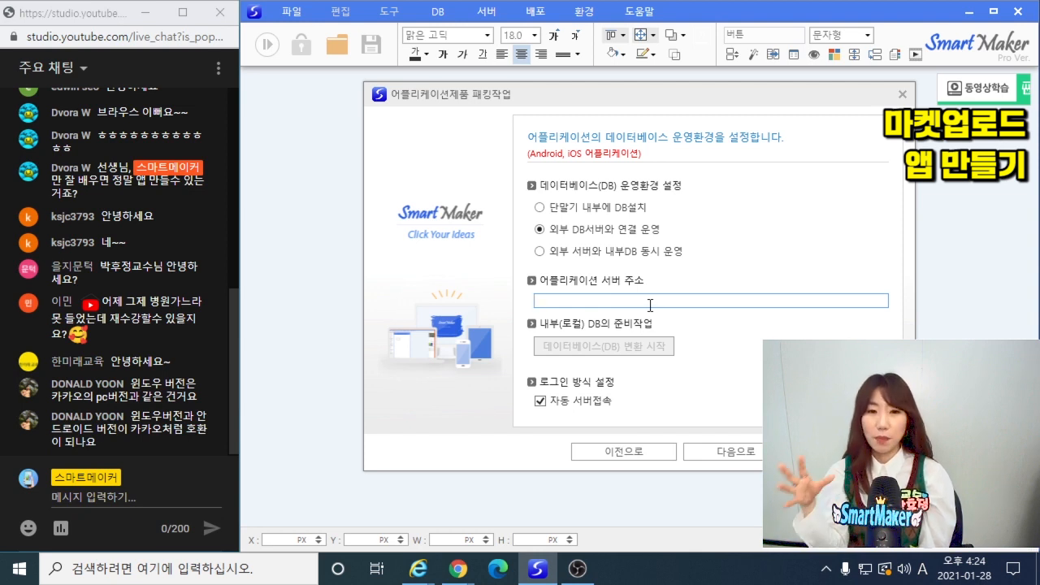
click(555, 209)
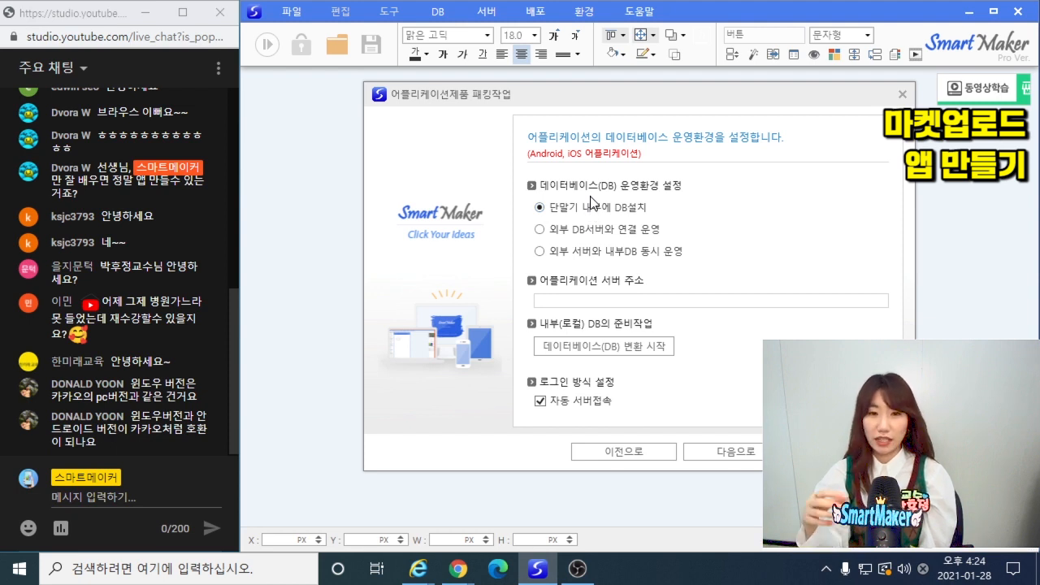
- Start the internal database conversion and include only the 상품등록 table from DEV_DB in the package
click(606, 349)
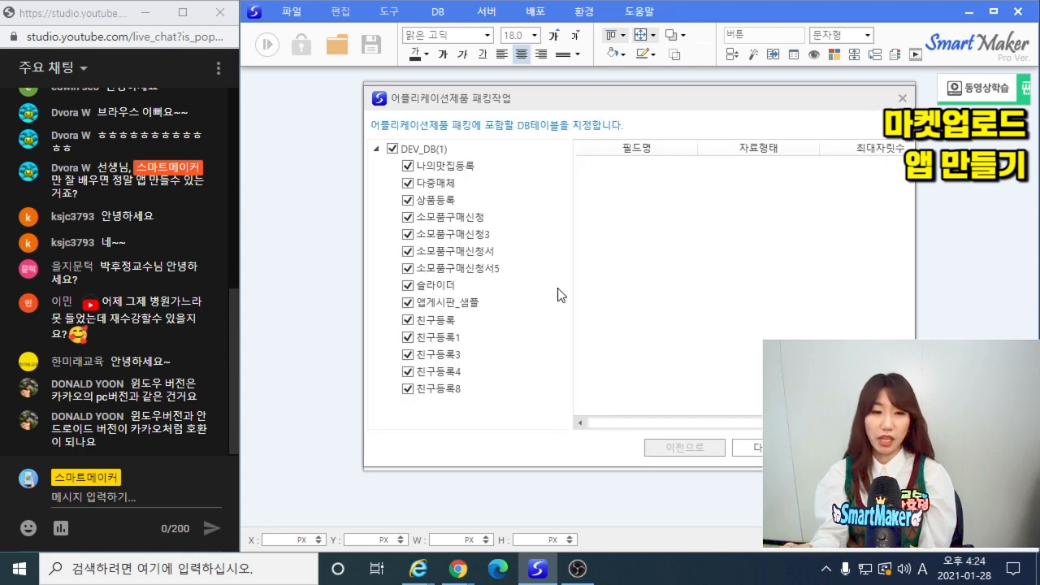
click(392, 149)
click(408, 200)
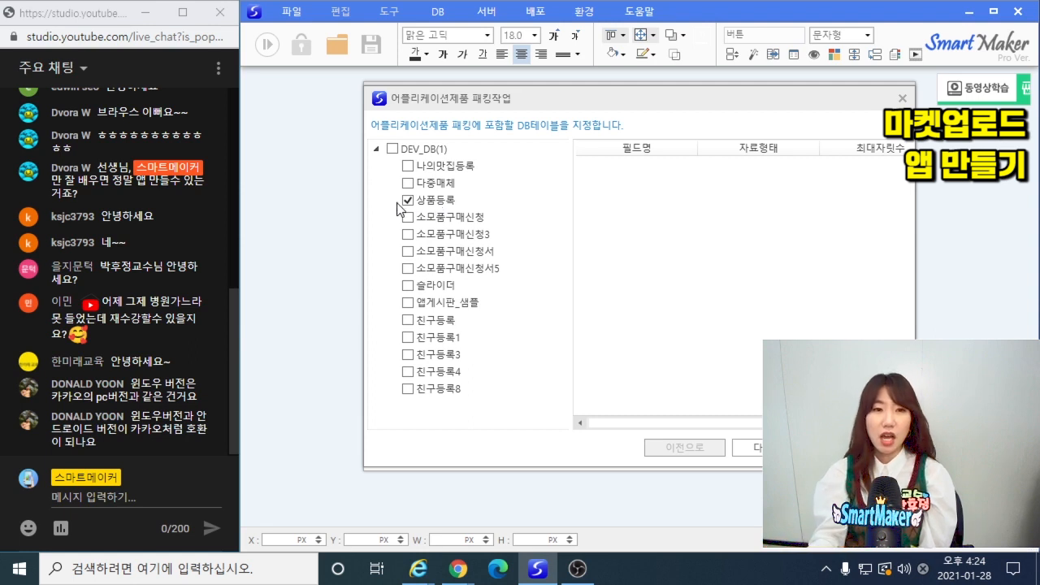
- Try including all DEV_DB tables again and restore the selection to only 상품등록
click(392, 149)
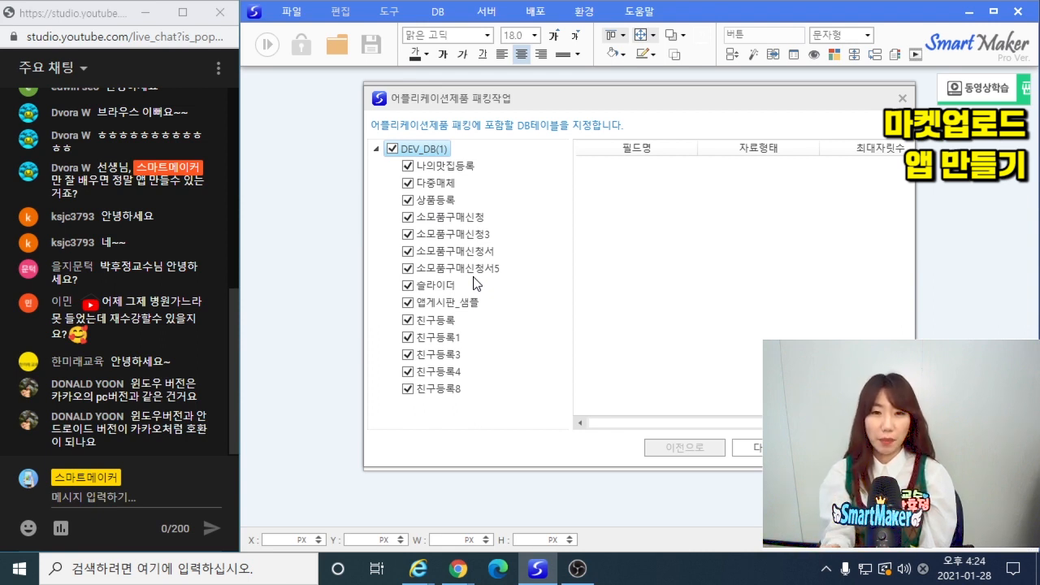
click(393, 150)
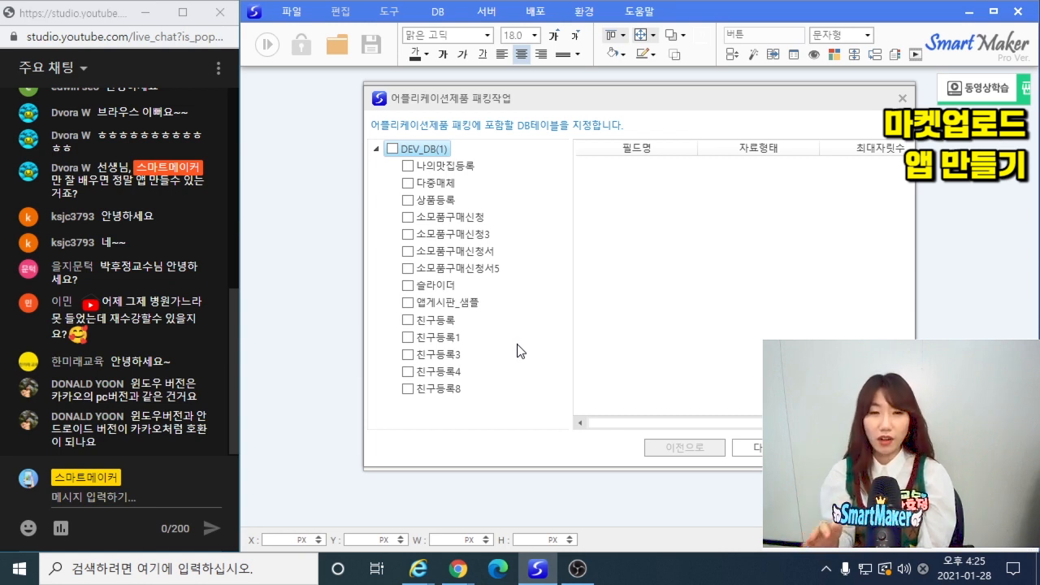
click(393, 149)
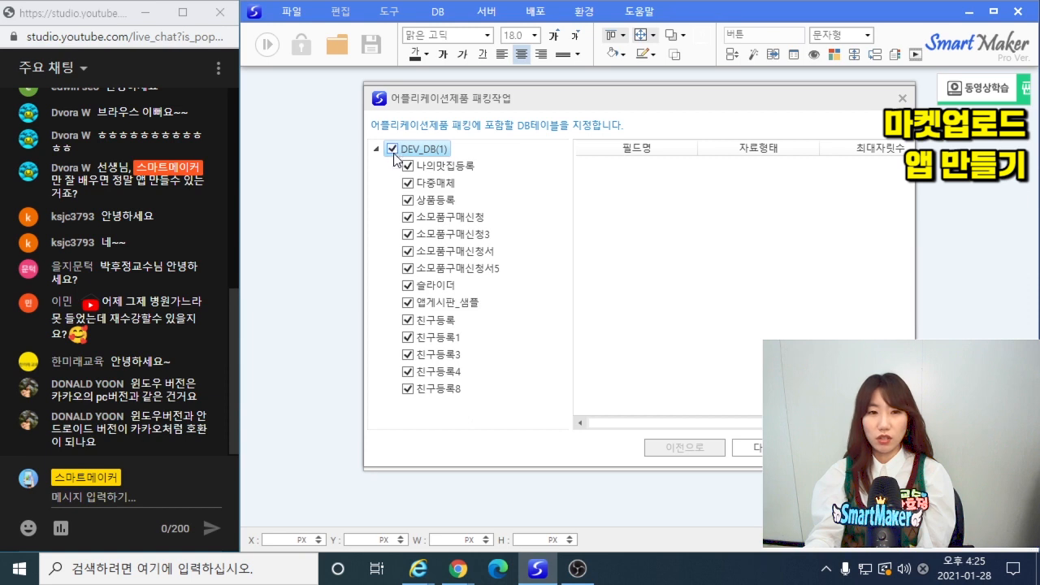
click(393, 151)
click(408, 200)
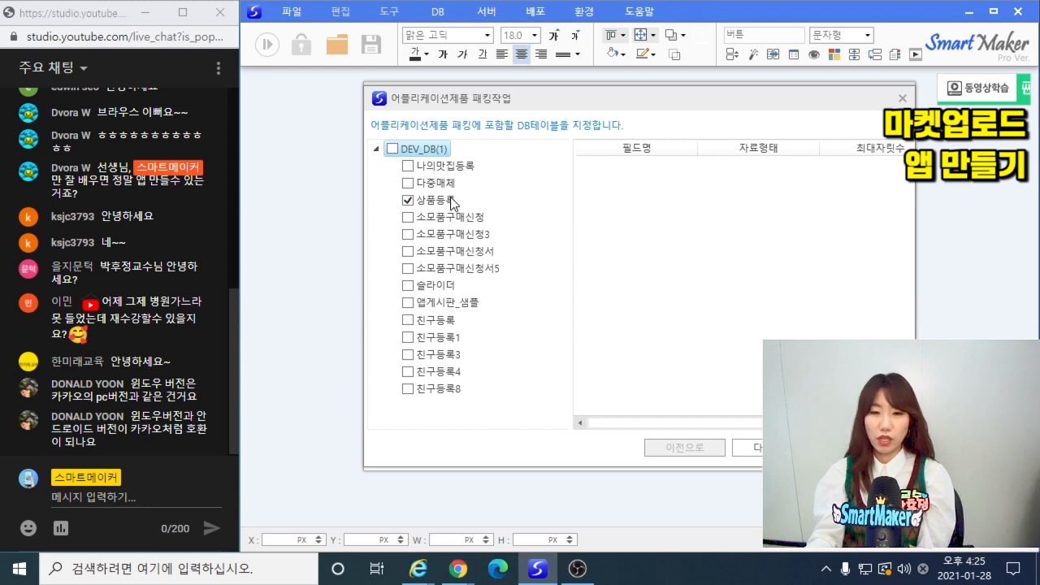
- Convert the chosen tables to a local DB, saving it in the 쇼핑몰앱 desktop folder, and return to the database environment settings
click(773, 448)
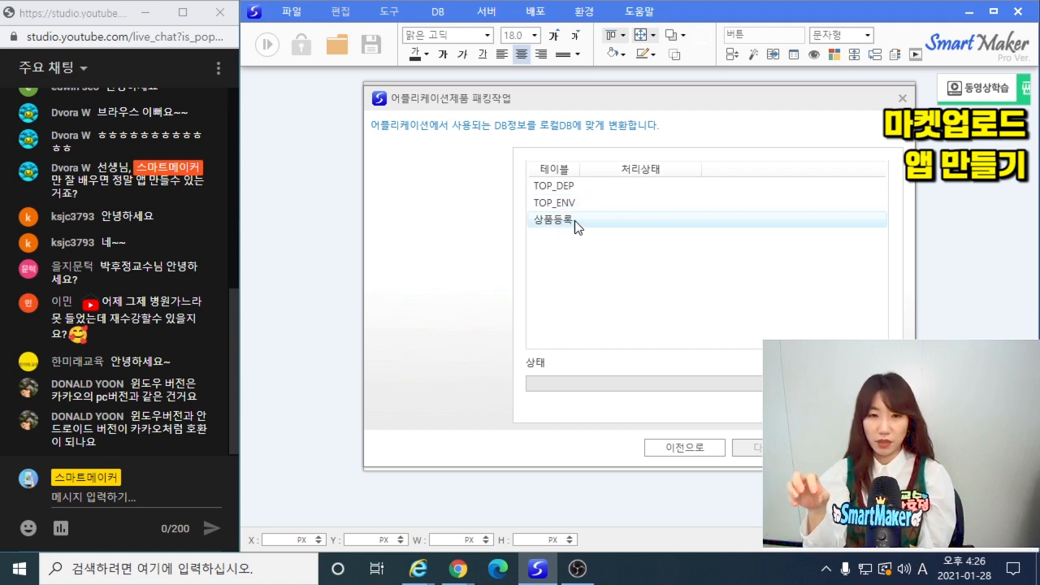
click(849, 407)
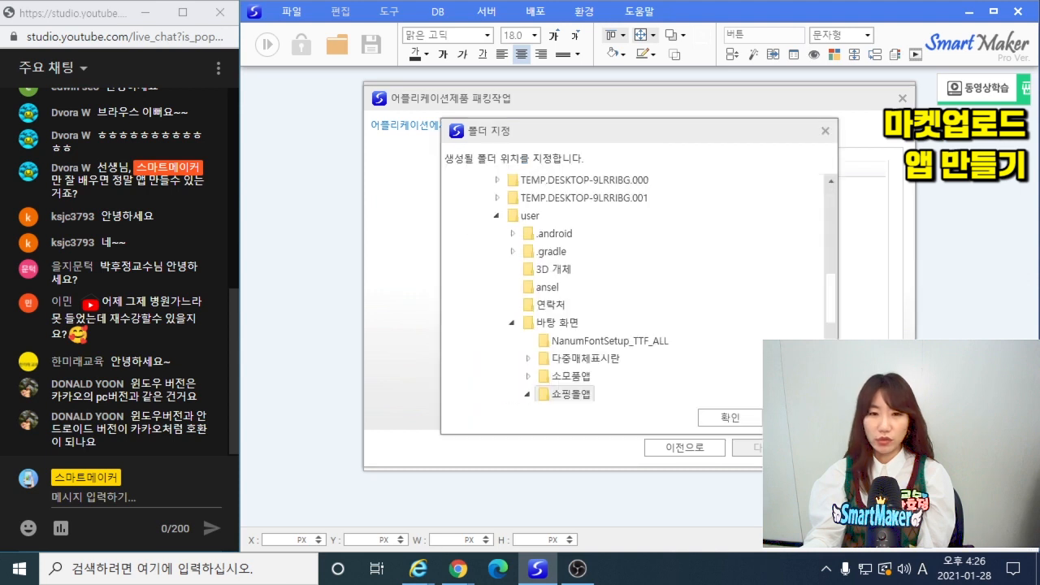
scroll(687, 339, down, 2)
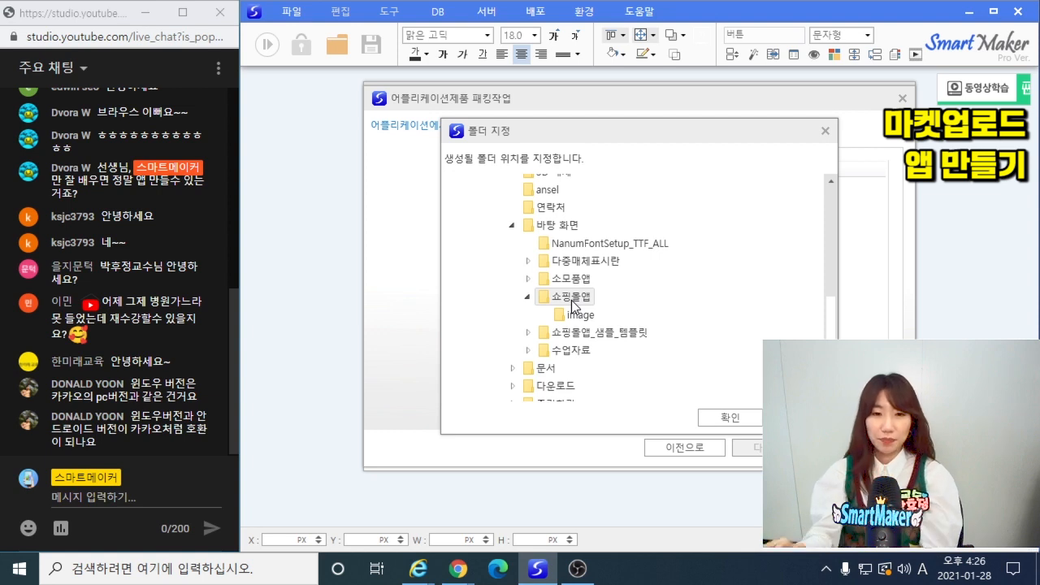
click(731, 418)
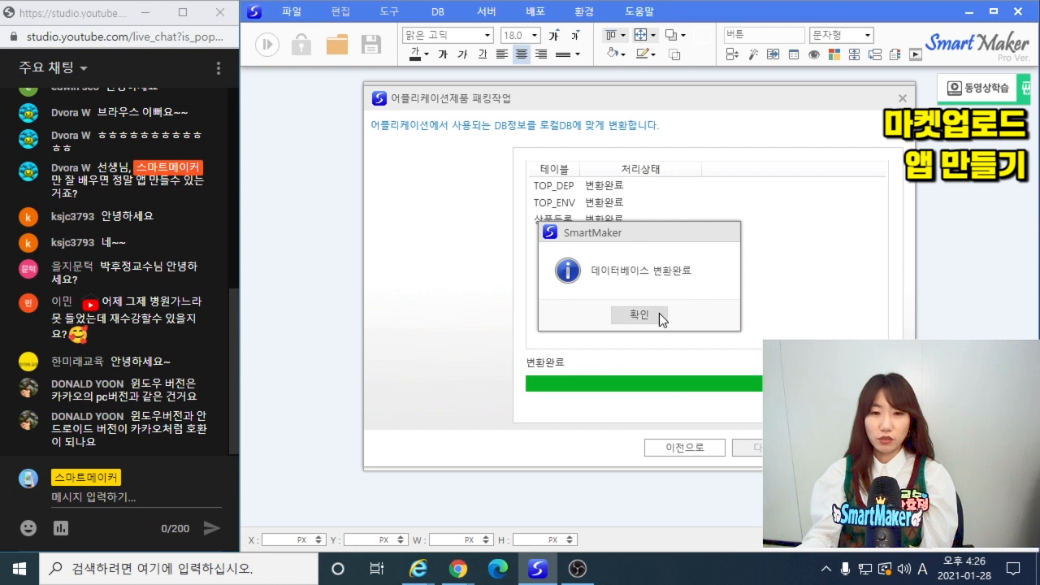
click(656, 314)
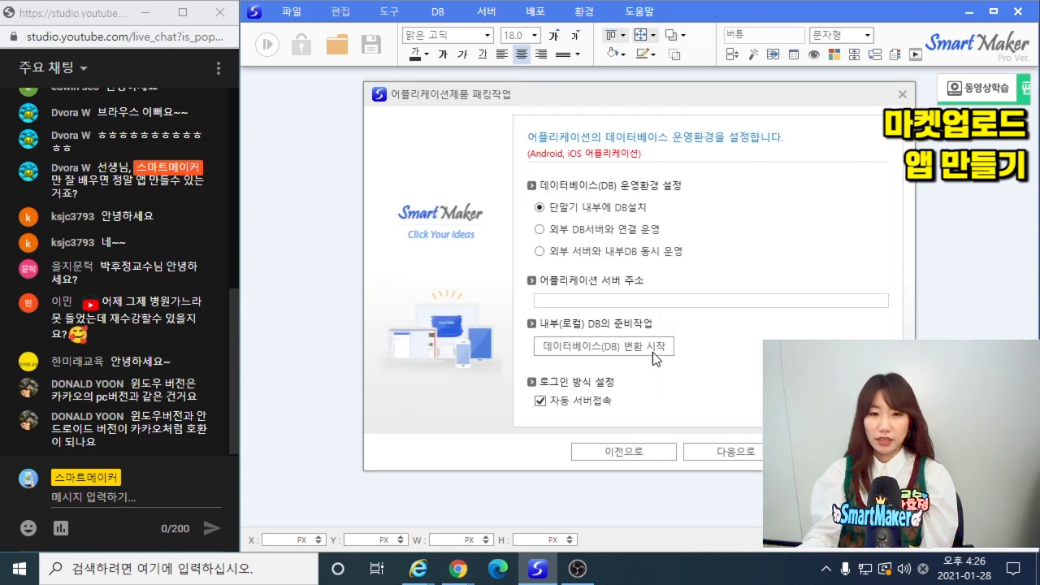
- Accept the package contents from the 쇼핑몰앱 folder, generate the application packages and close the packaging wizard
click(749, 455)
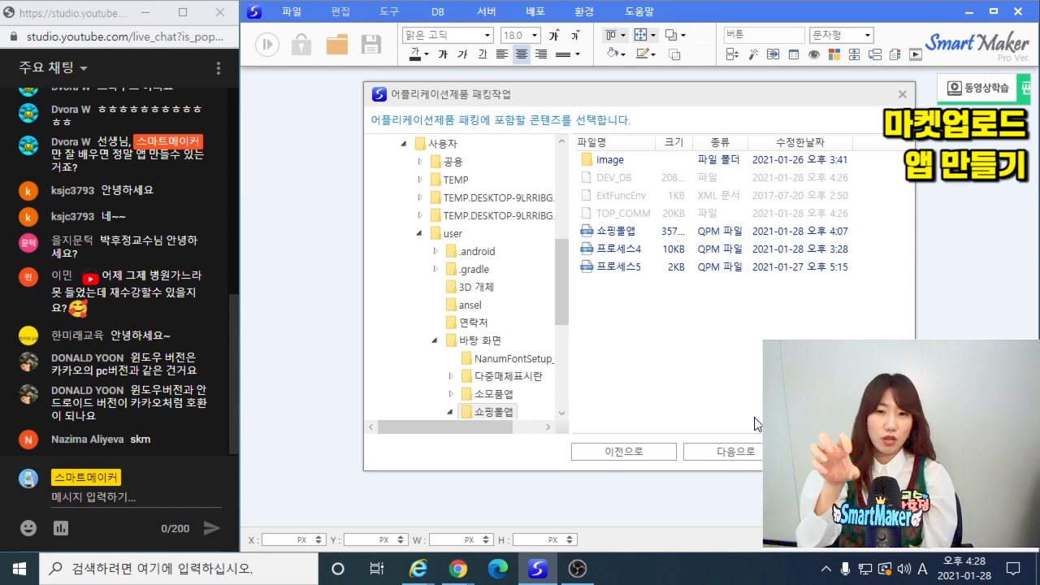
click(733, 455)
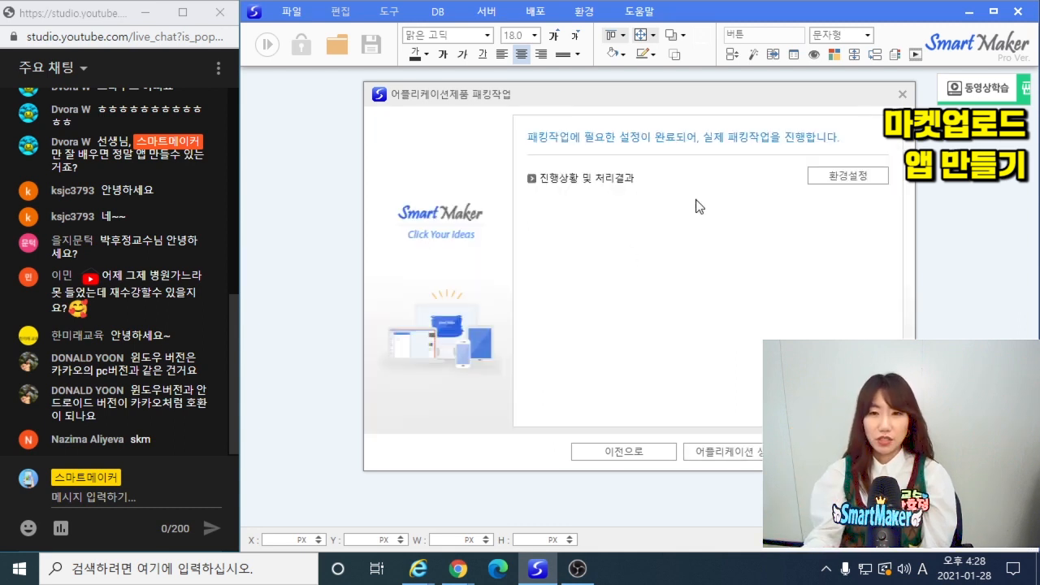
click(750, 458)
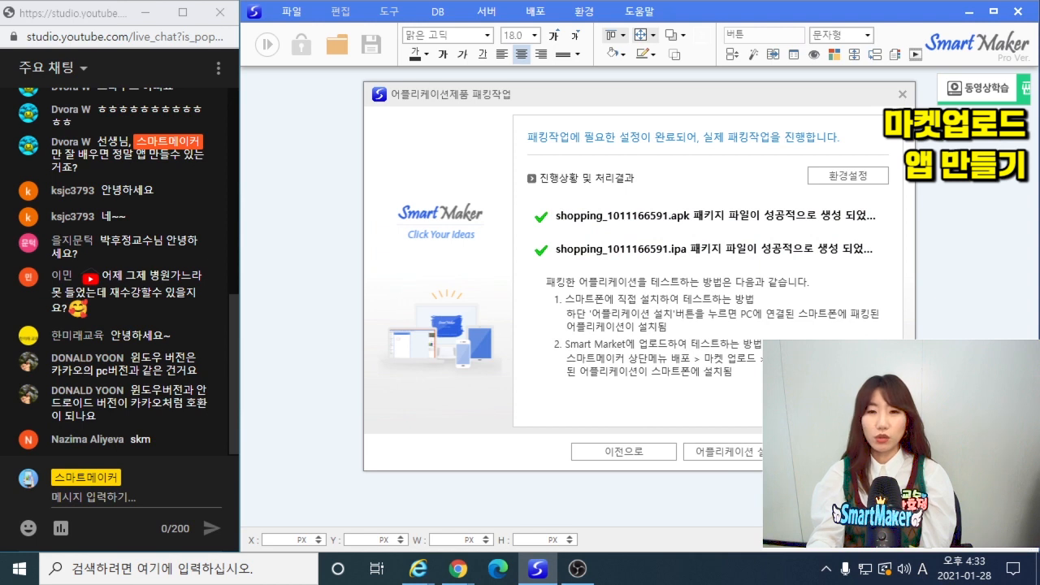
click(848, 452)
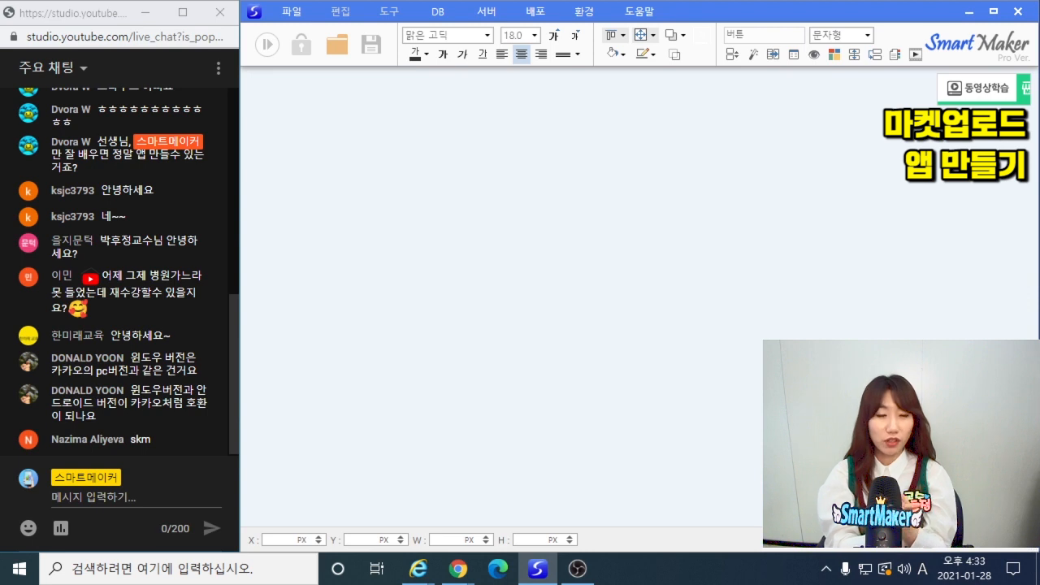
- Switch to File Explorer and open the folder C:\SmartMaker\SmartBuilder\Application\앱패키지
key(super+e)
drag(438, 49, 480, 101)
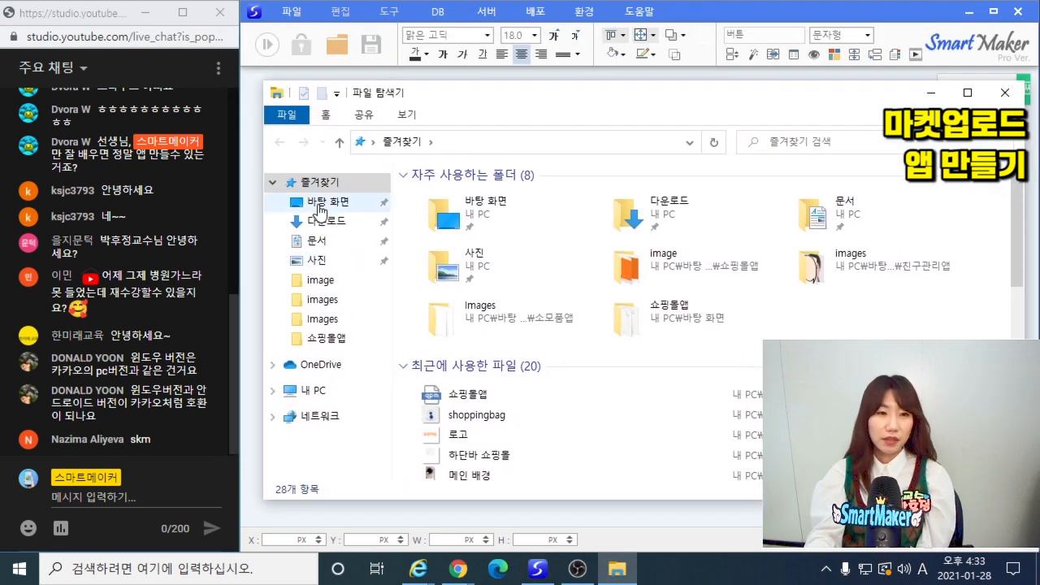
click(313, 391)
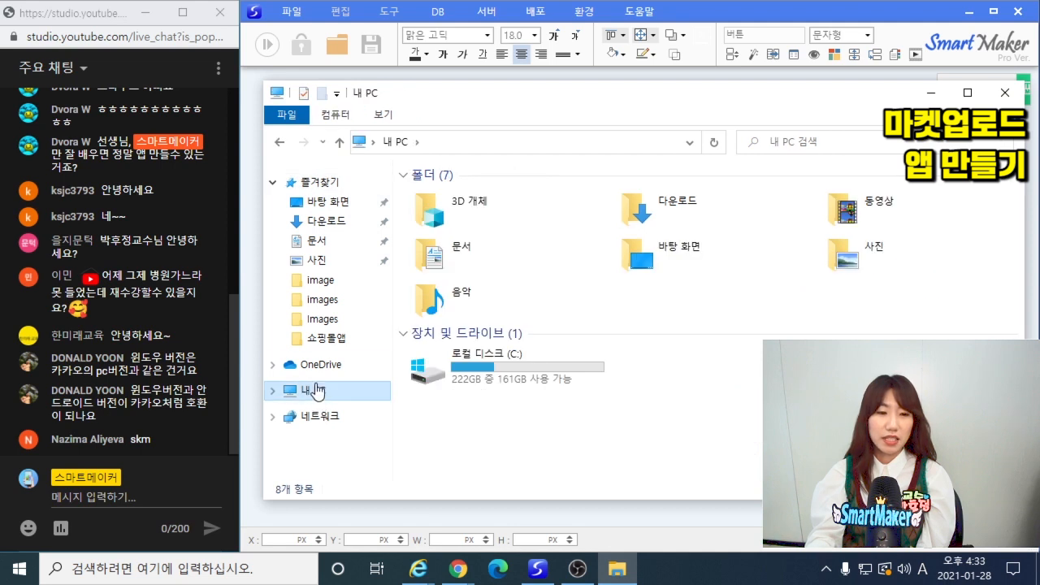
double_click(490, 375)
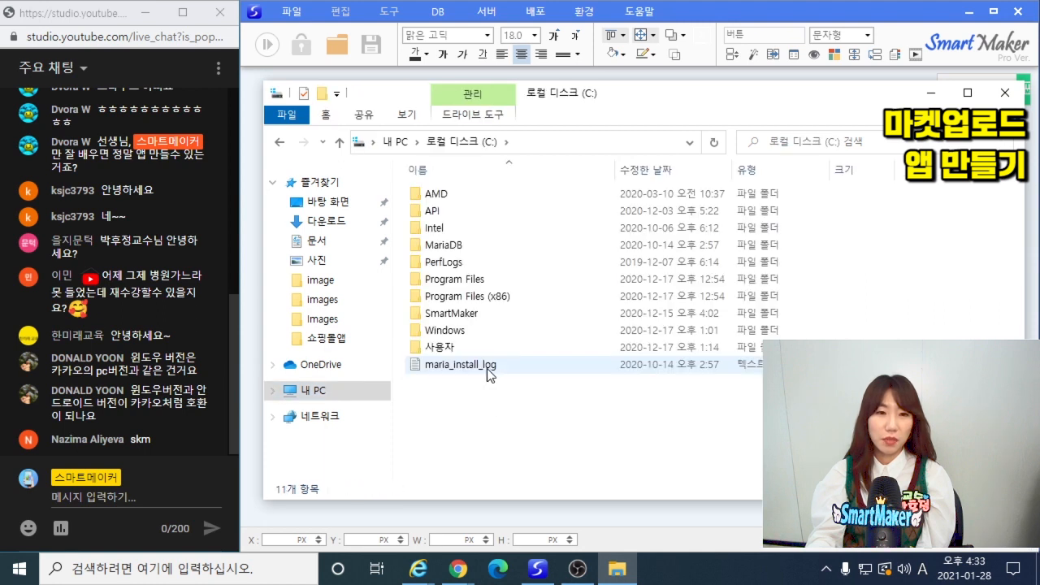
double_click(458, 317)
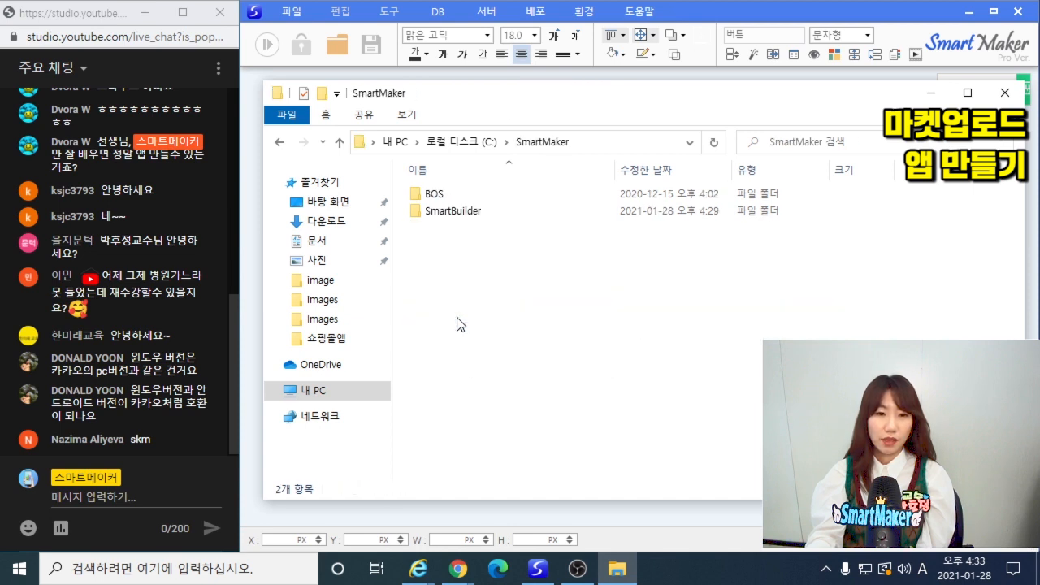
double_click(459, 213)
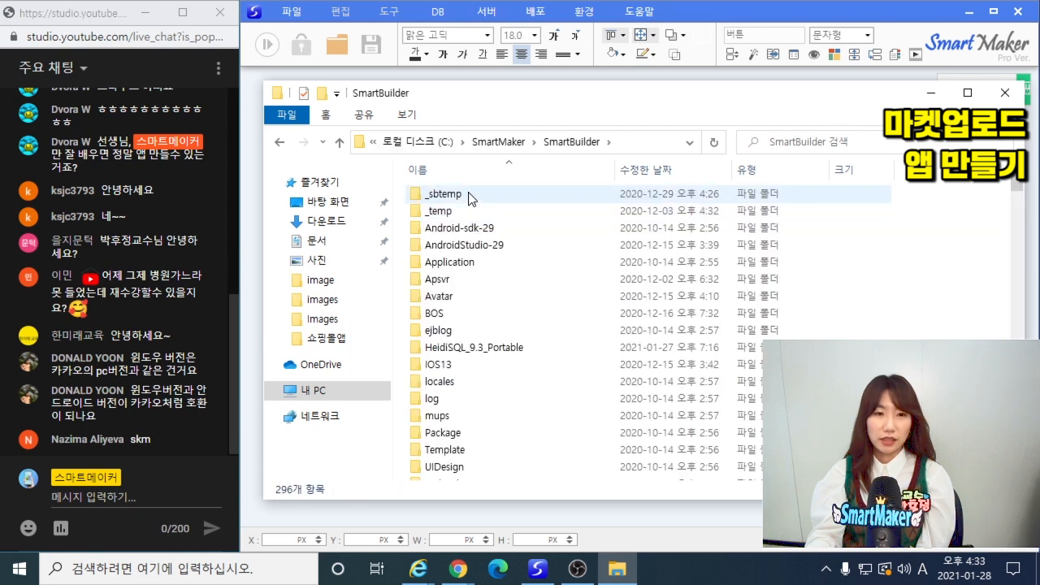
double_click(449, 264)
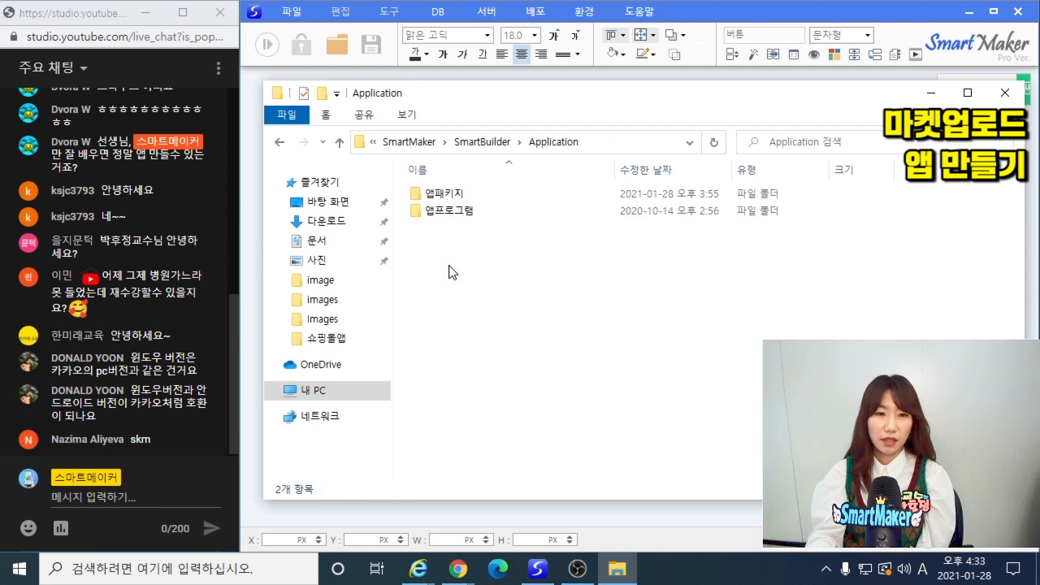
double_click(451, 195)
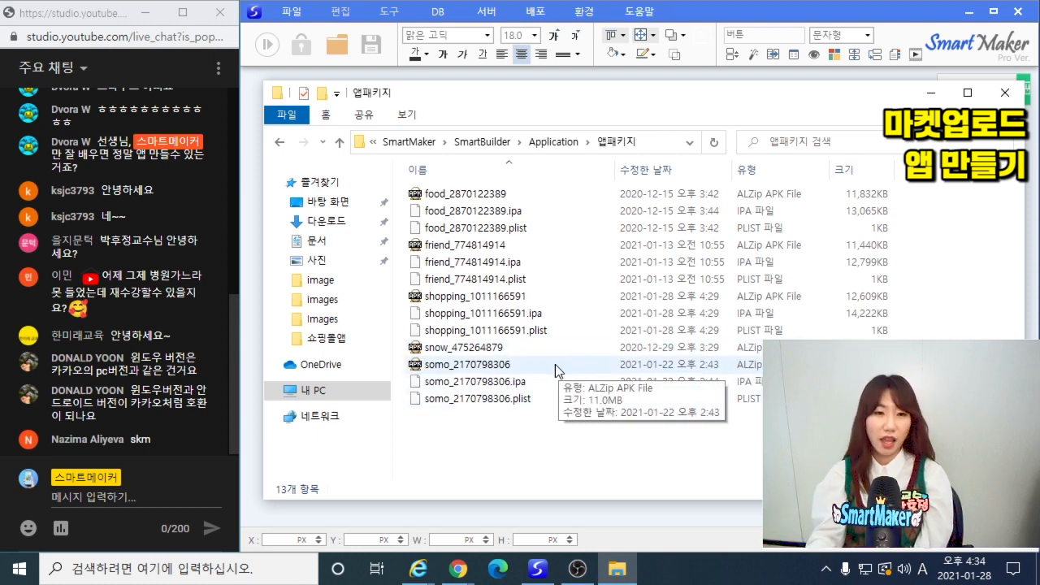
click(498, 298)
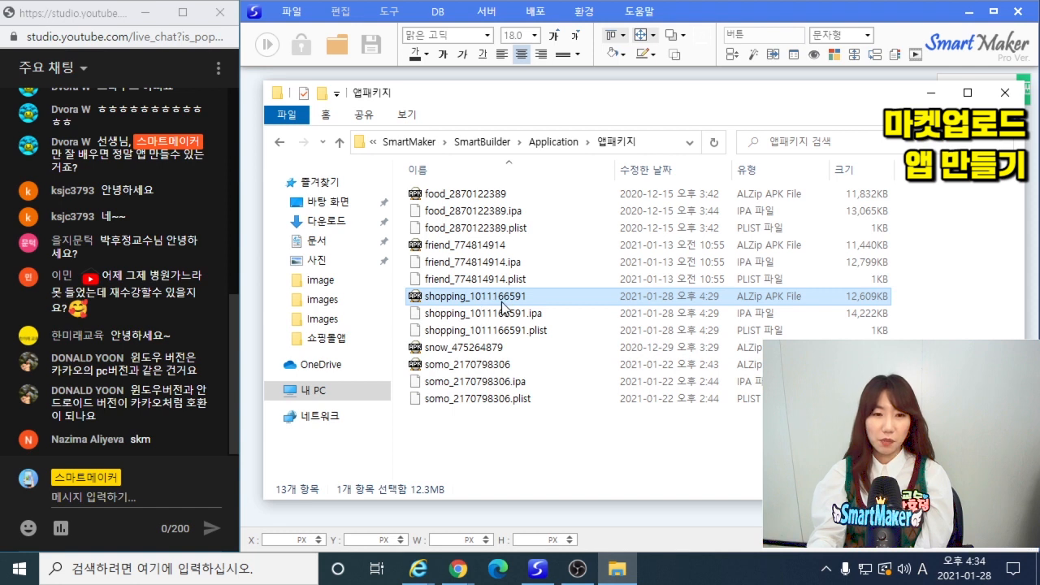
click(540, 332)
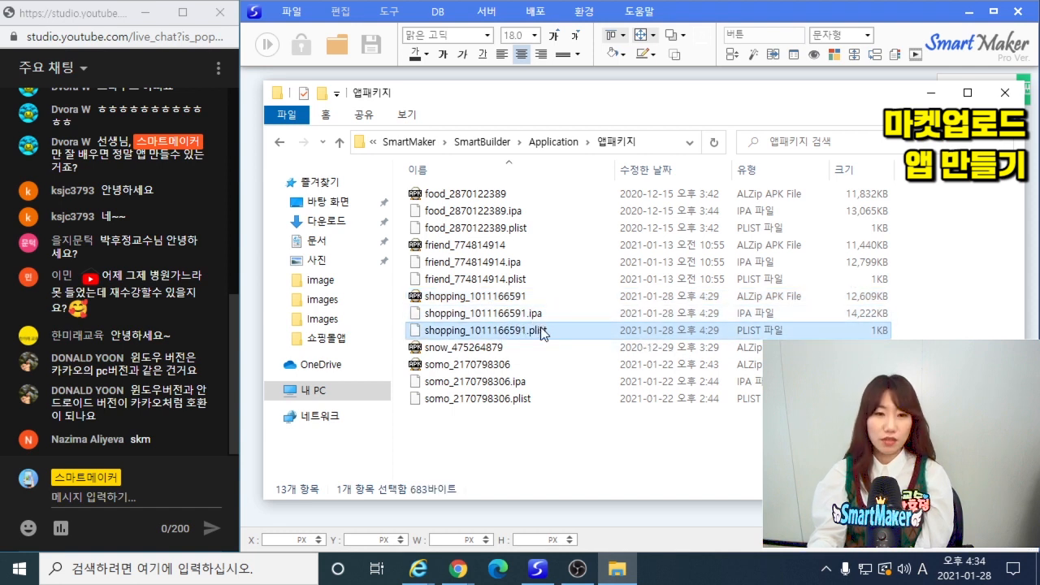
click(478, 300)
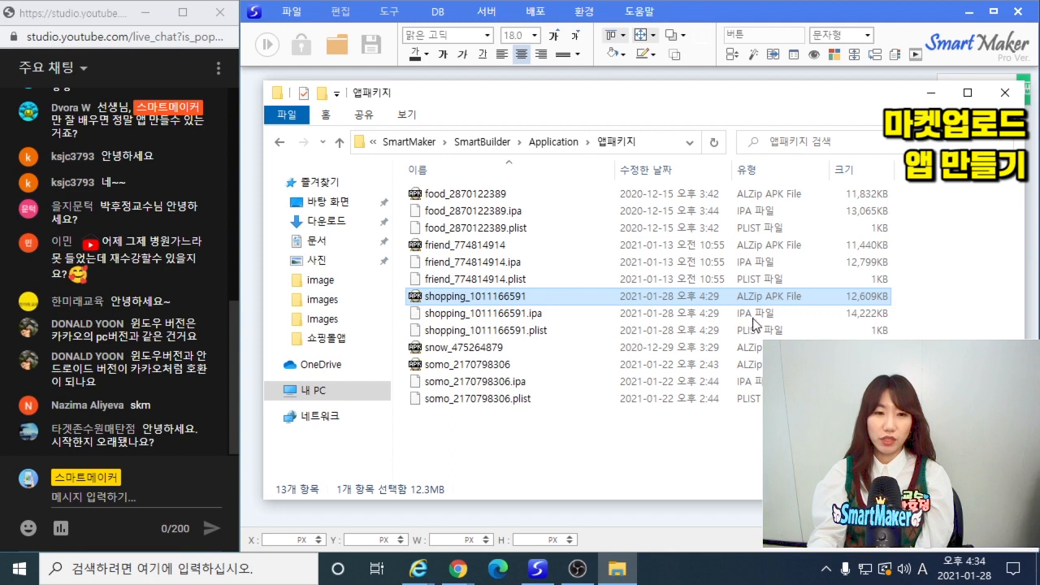
click(532, 315)
click(533, 331)
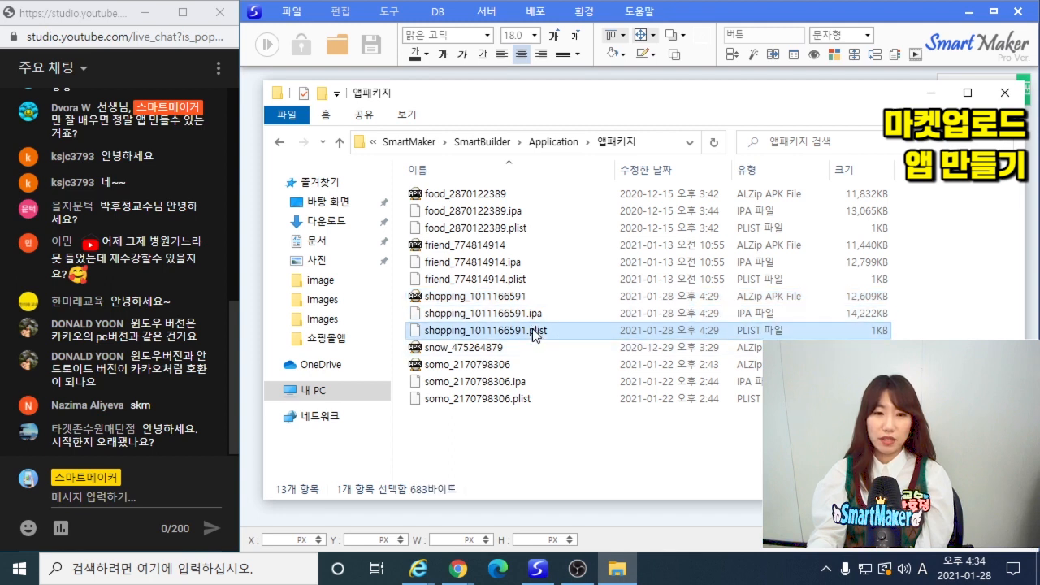
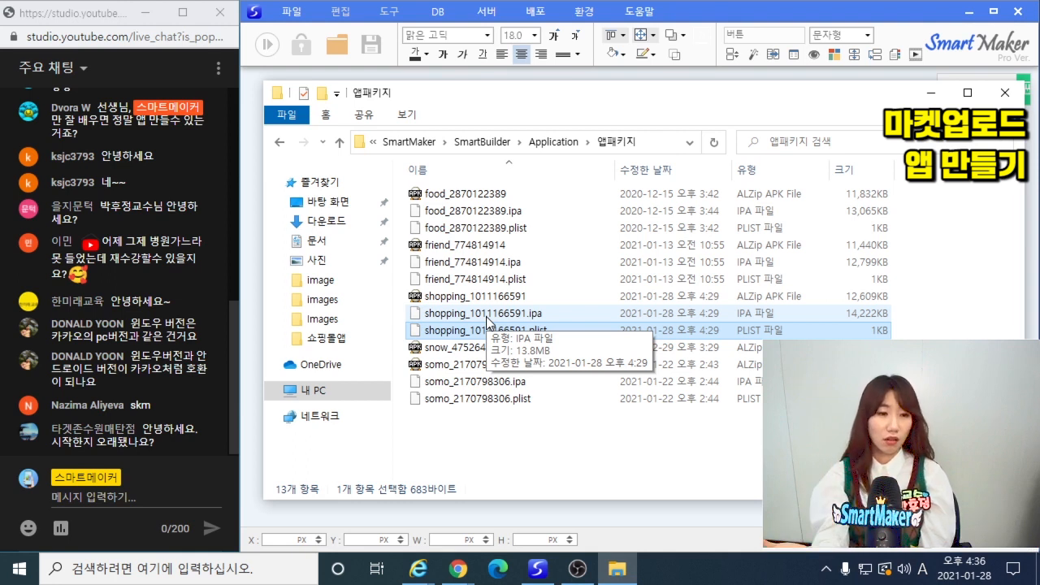
click(1006, 95)
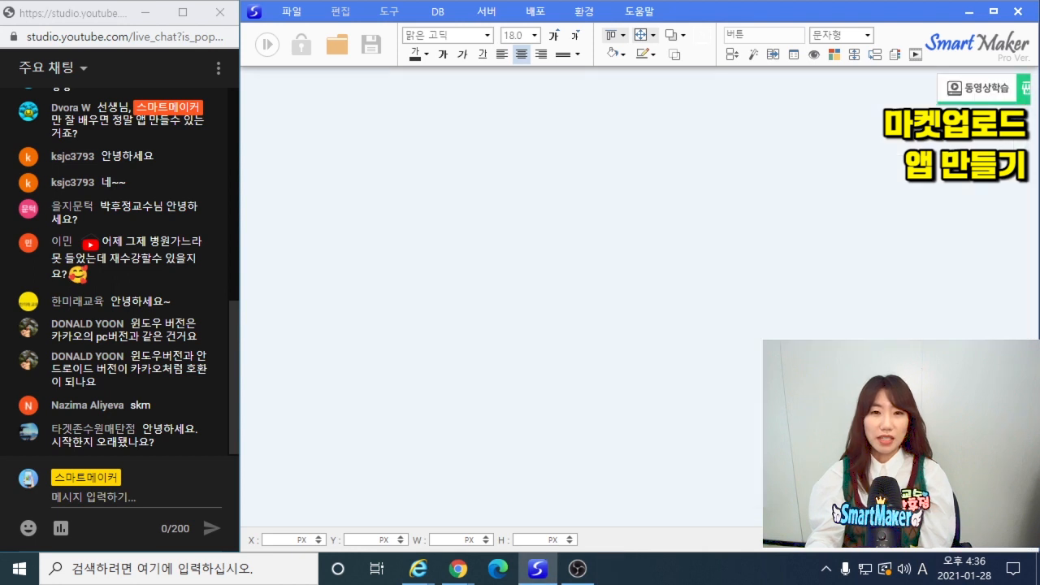
click(549, 13)
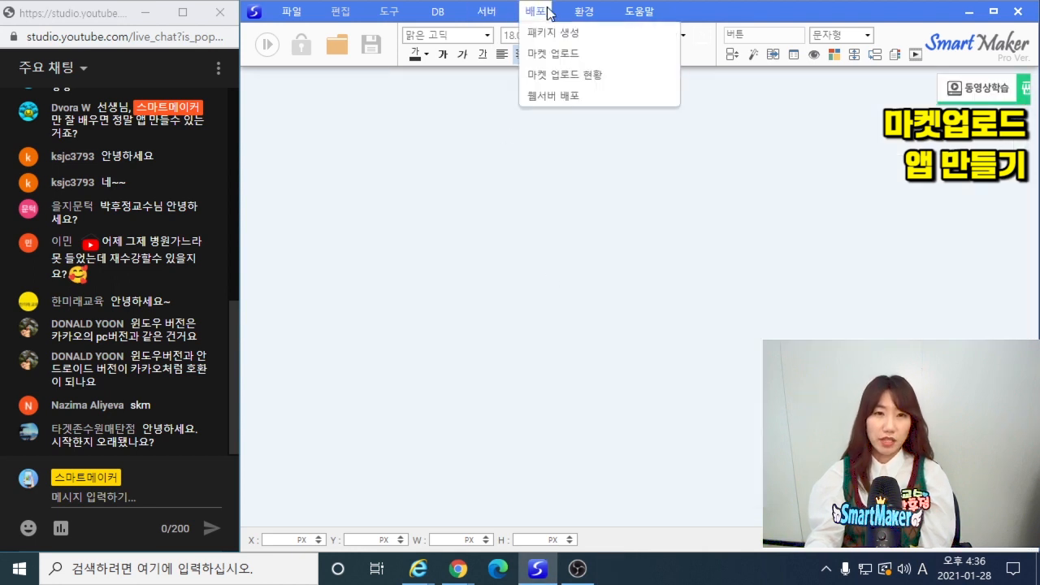
click(554, 52)
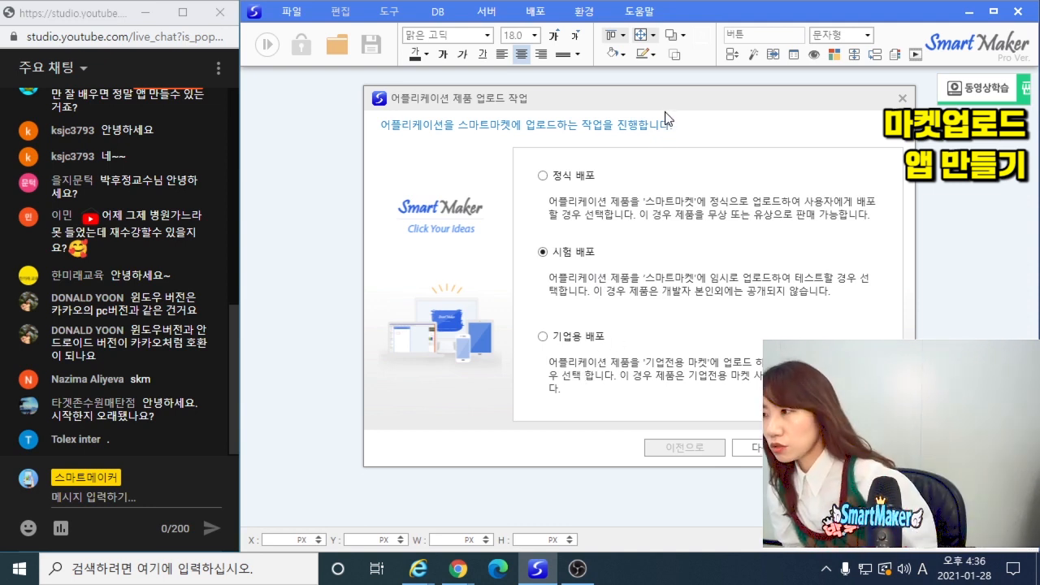
drag(669, 108, 593, 98)
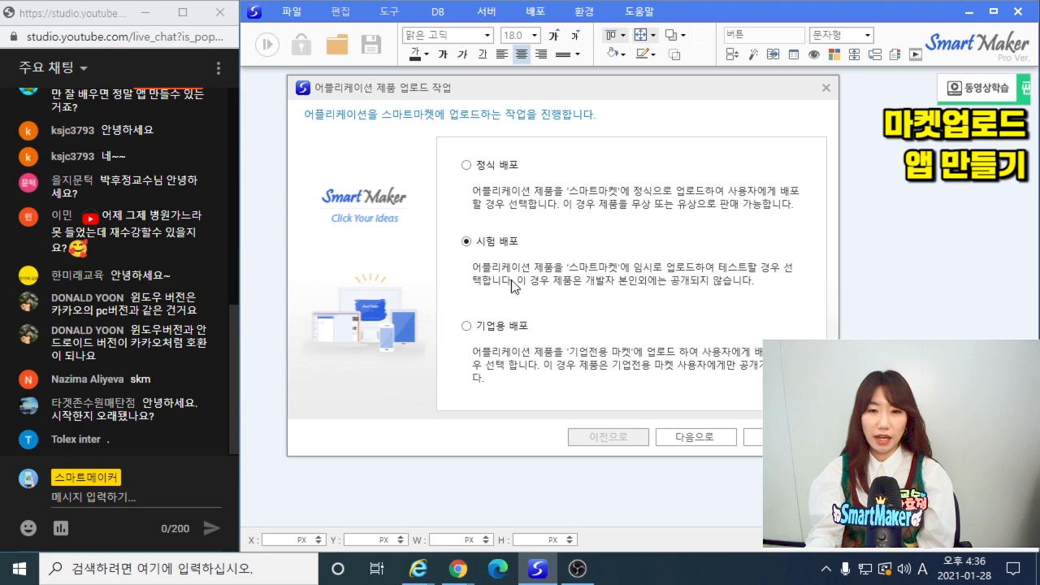
click(693, 439)
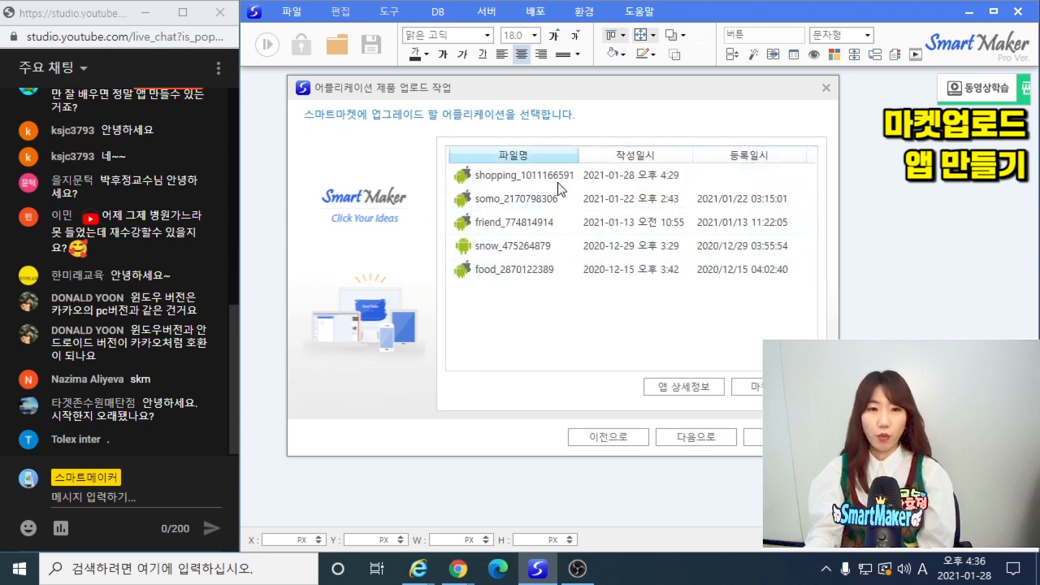
click(500, 179)
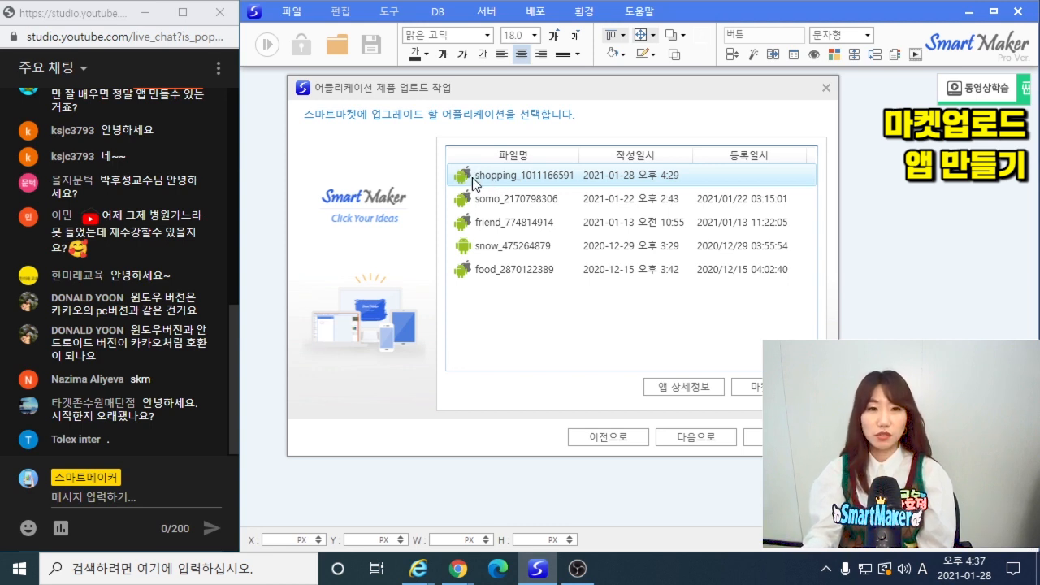
click(469, 180)
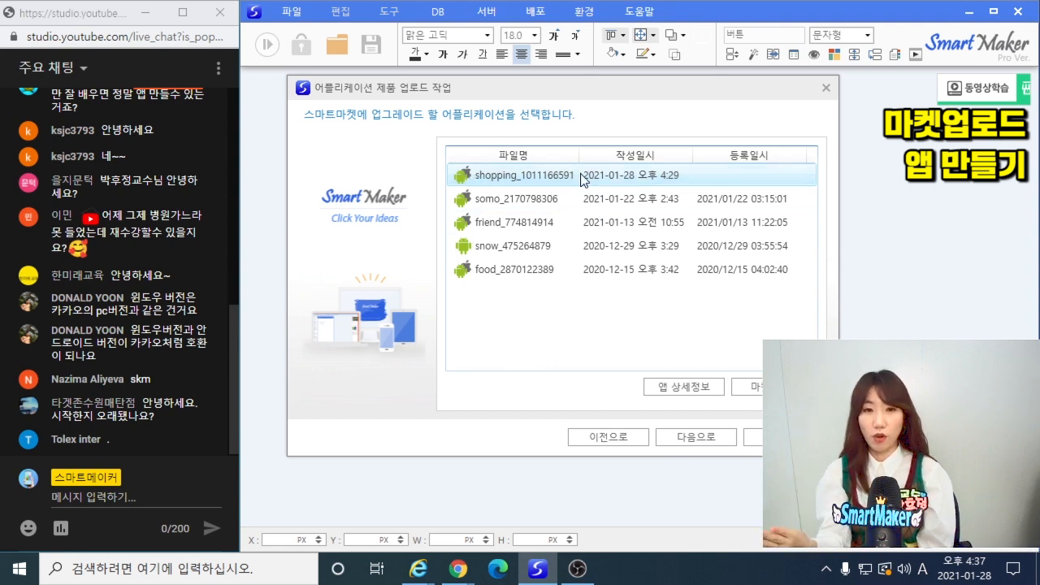
click(692, 440)
- Replace the product name (제품명) with 쇼핑몰앱 in the test distribution's product description
click(569, 169)
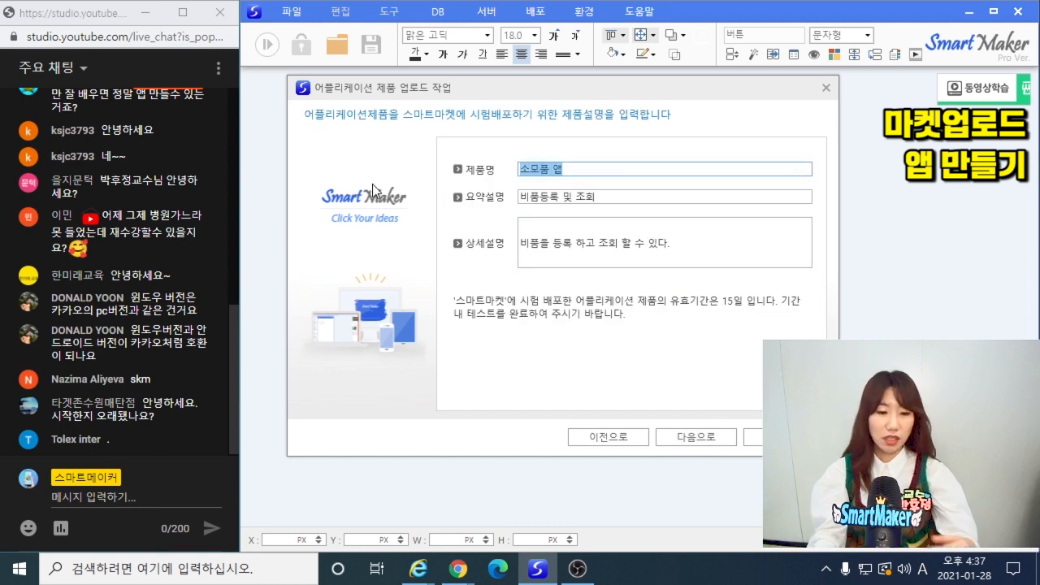
text(ty)
key(BackSpace)
key(BackSpace)
key(Hangul)
text(쇼핑ㅁ)
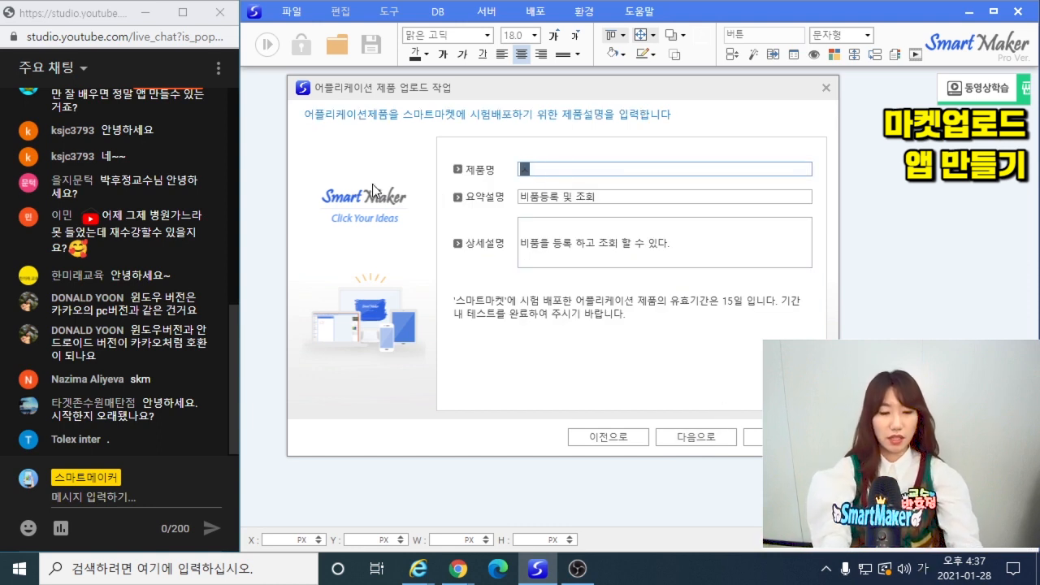
text(몰앱)
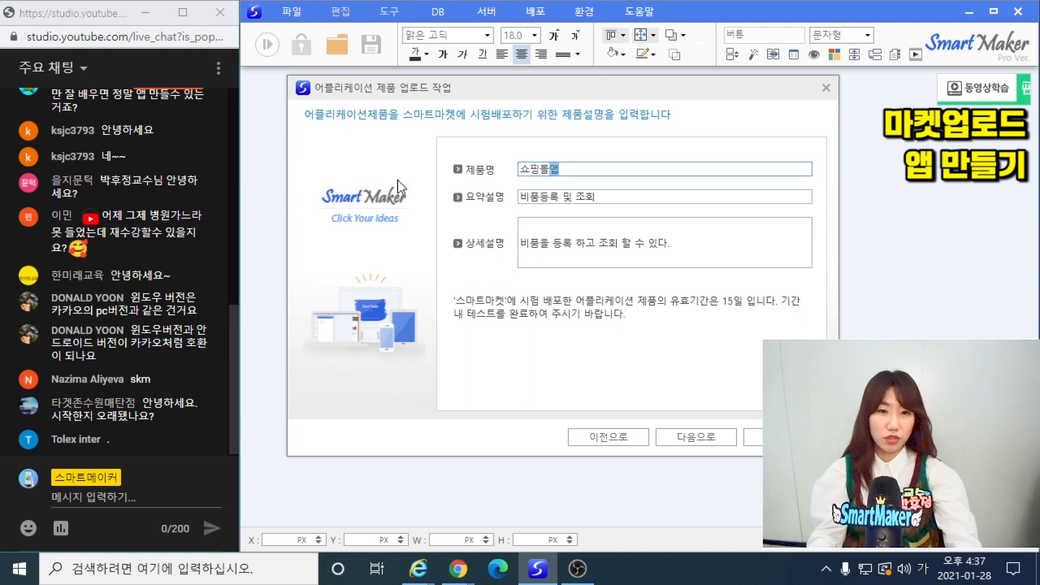
- Set the summary (요약설명) to 상품등록 및 조회 and the detailed description (상세설명) to 상품을 등록 하고 조회 할 수 있다
key(Tab)
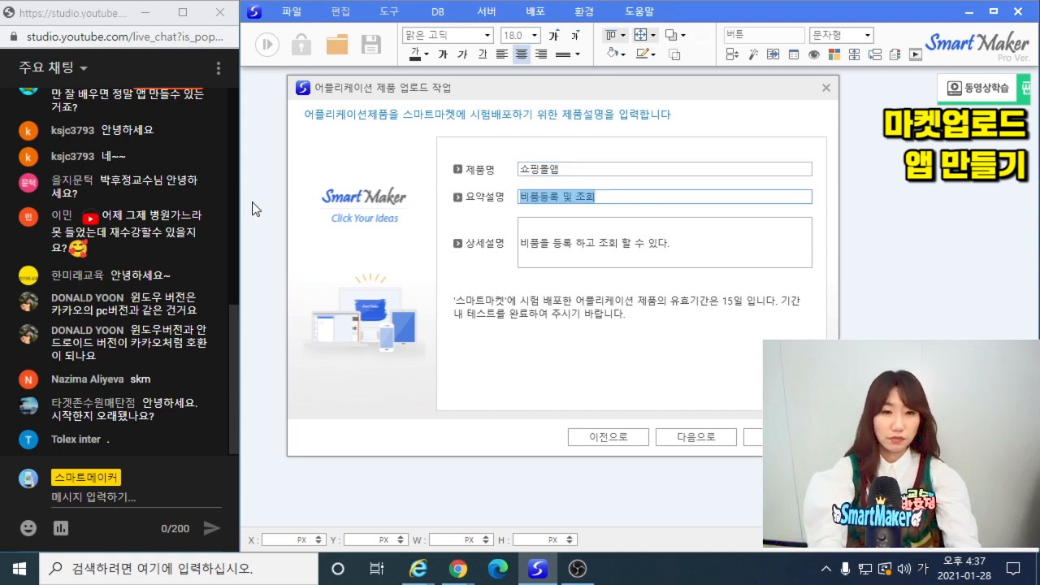
text(회원가입 및 조)
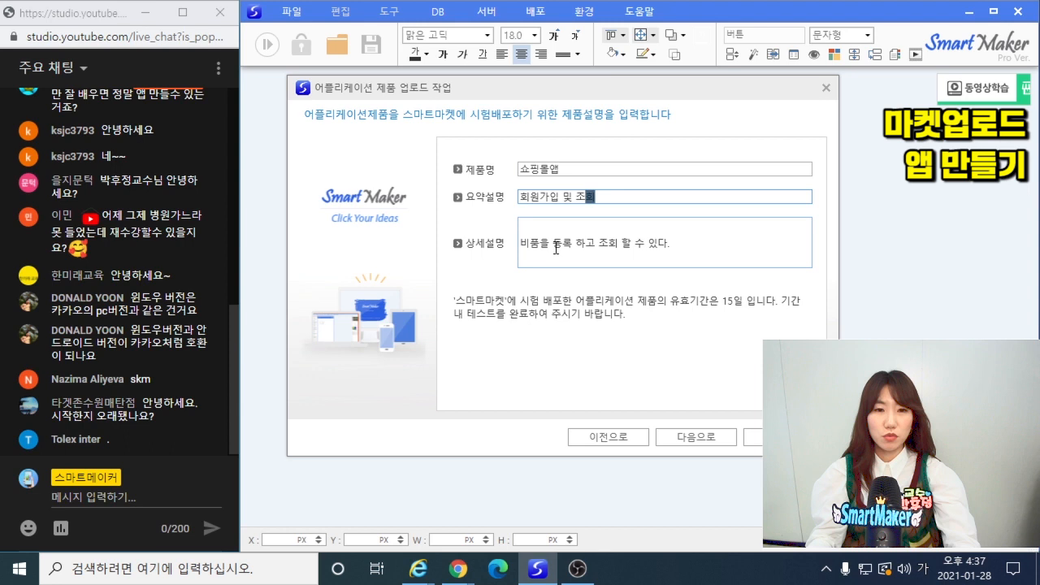
drag(556, 248, 487, 244)
text(회원)
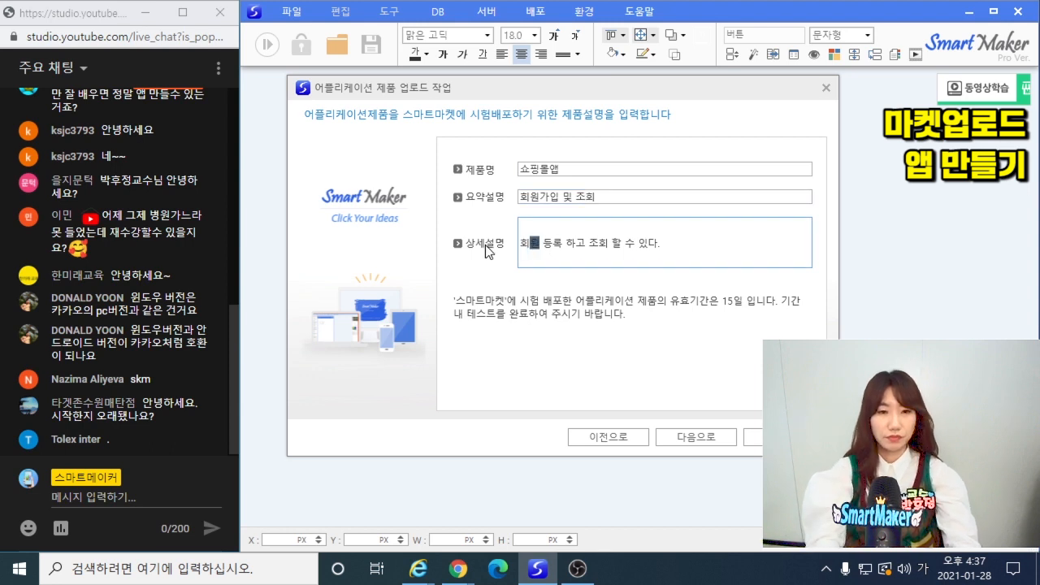
key(BackSpace)
key(BackSpace)
text(상품을)
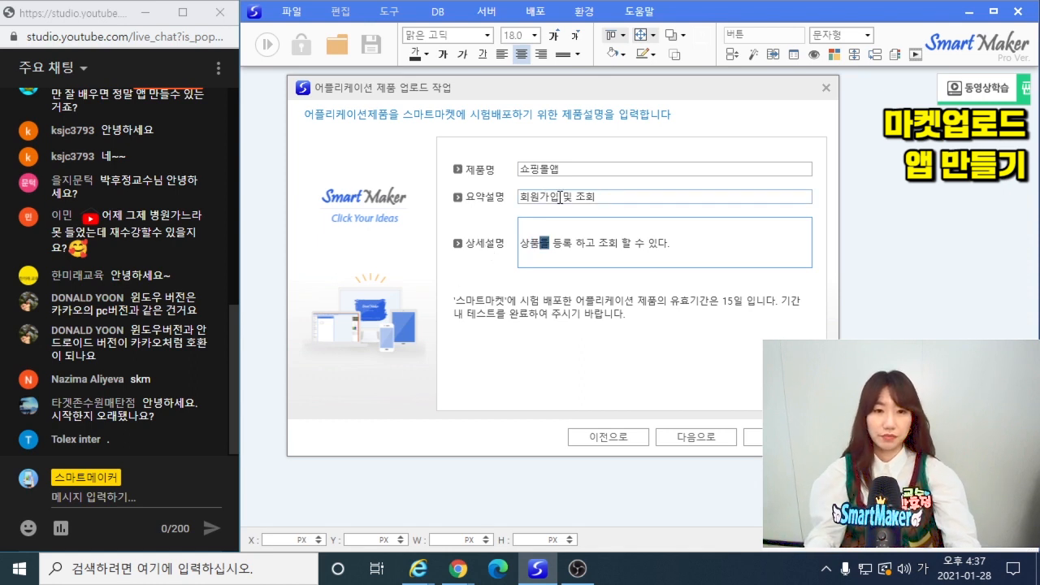
double_click(560, 198)
text(상품등록)
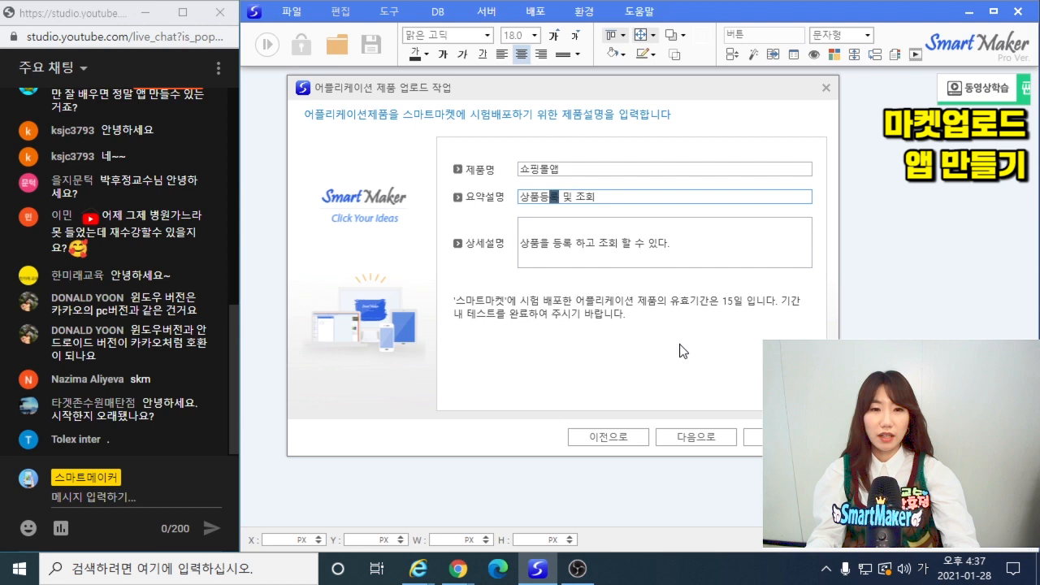
- Accept the product description and start uploading the application to the Smart Market
click(701, 439)
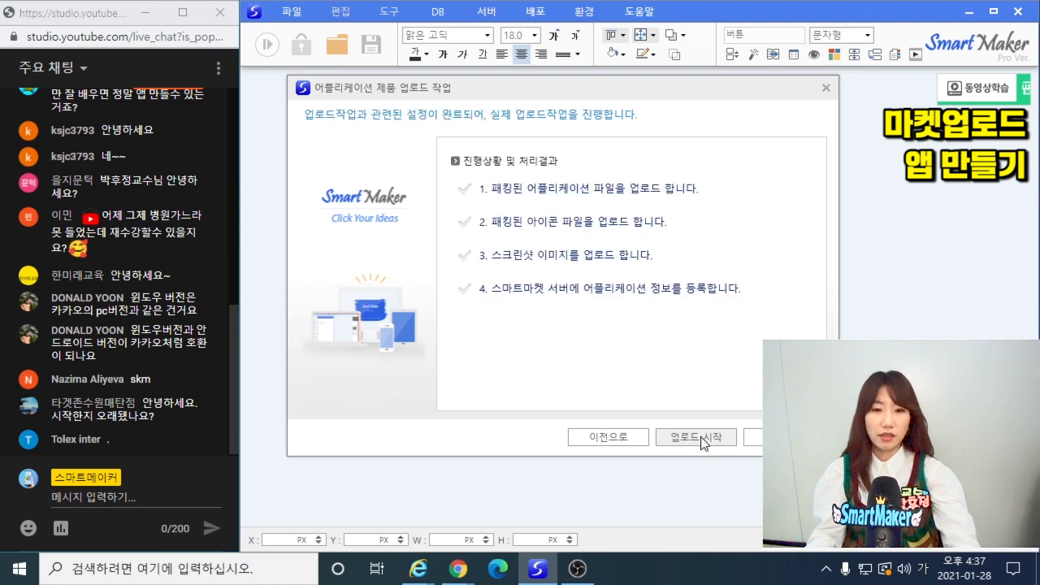
click(706, 439)
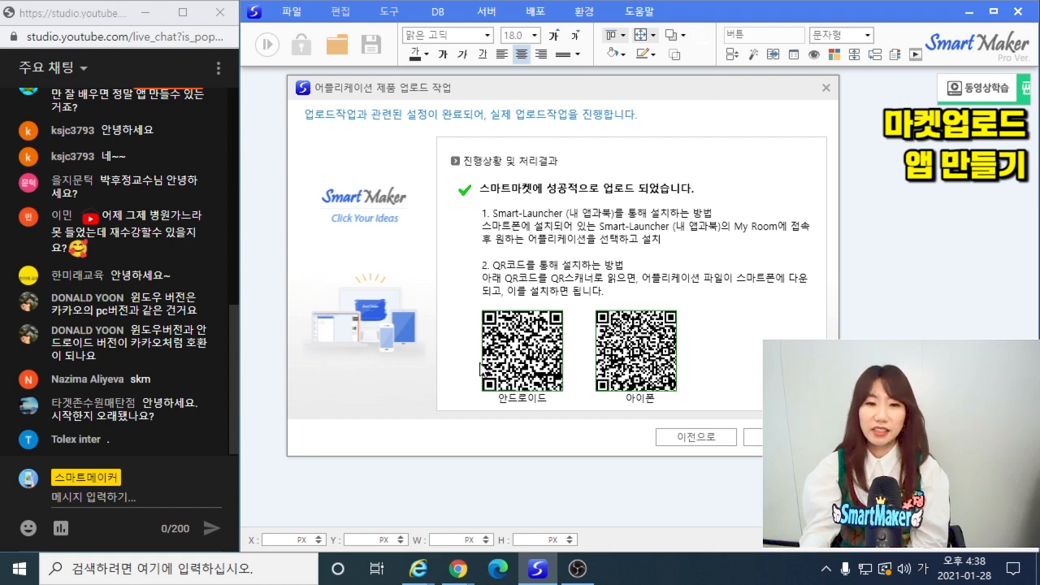
- Examine the URL복사 option of the Android and iPhone QR codes and dismiss it without copying
right_click(530, 348)
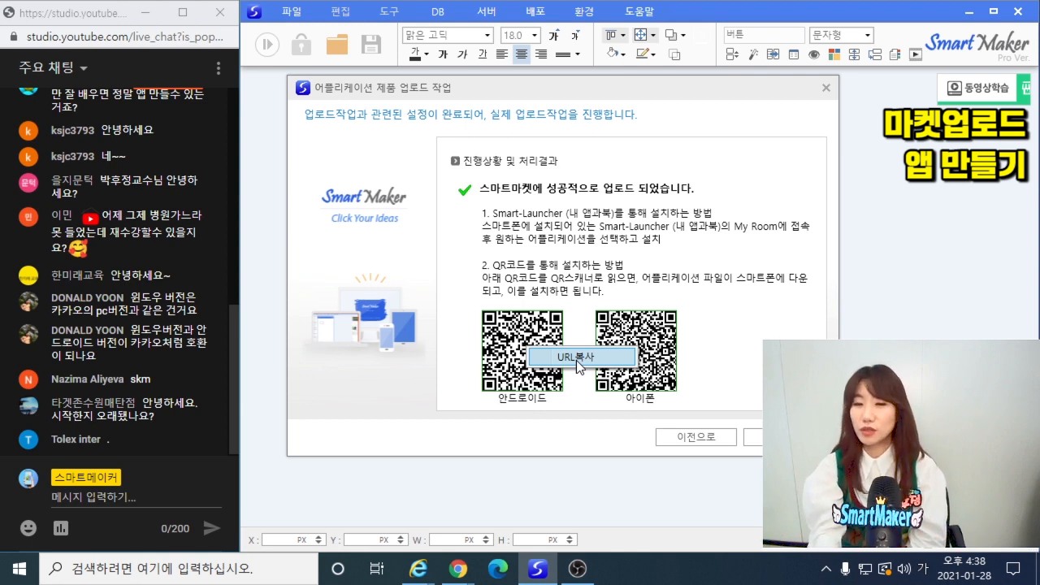
right_click(659, 342)
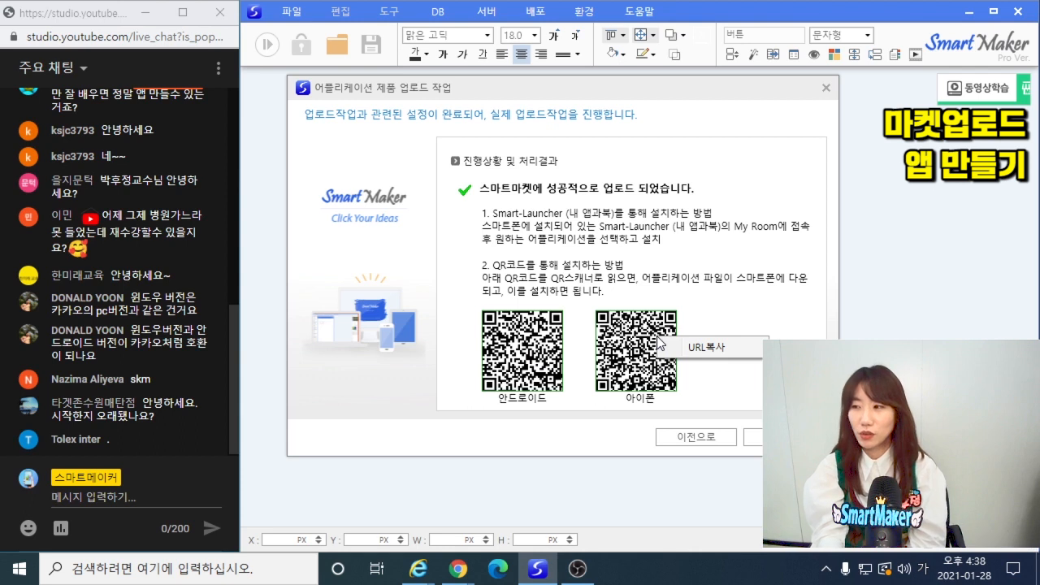
right_click(549, 348)
right_click(550, 348)
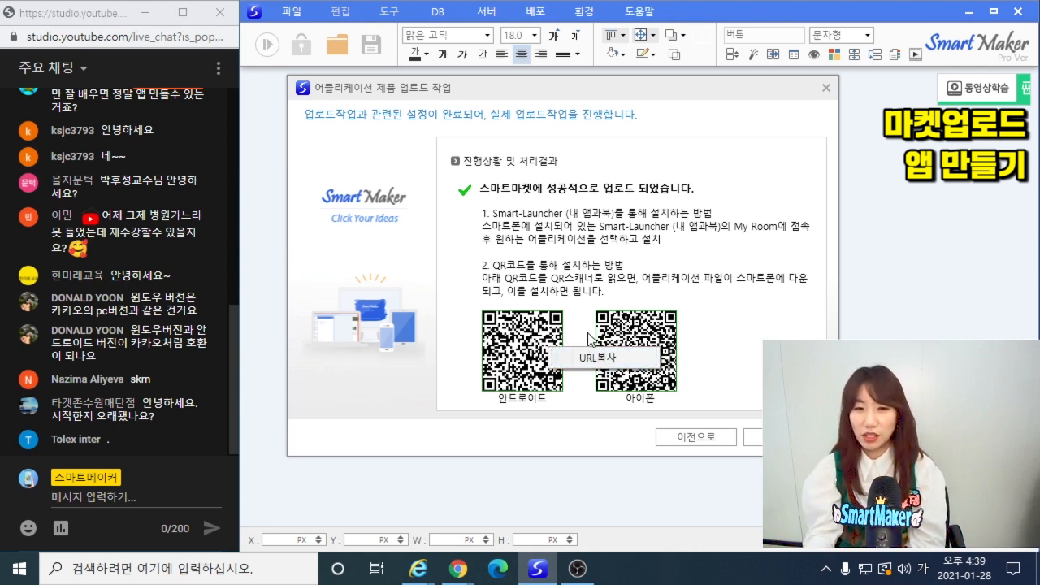
click(589, 337)
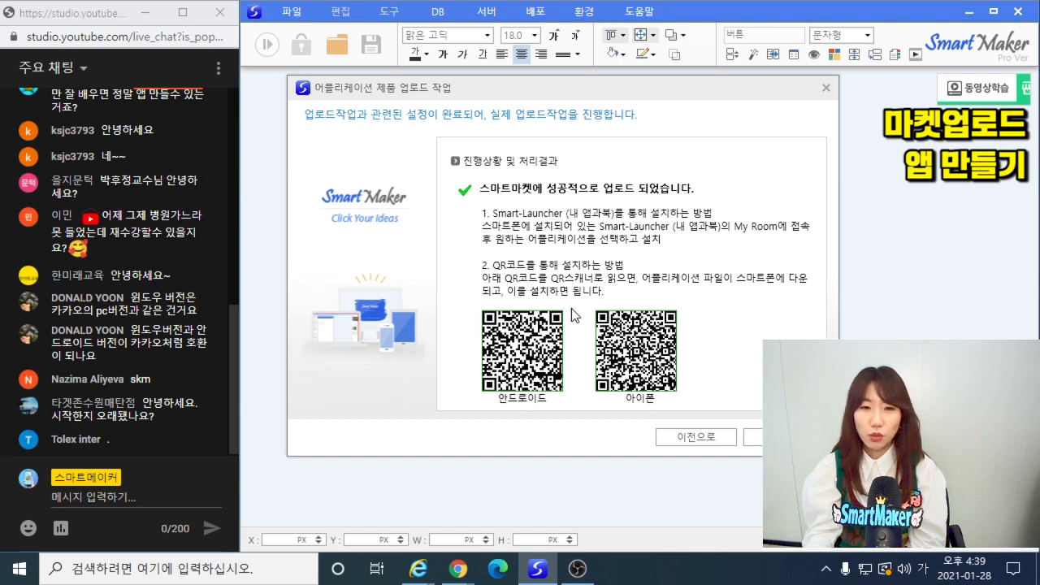